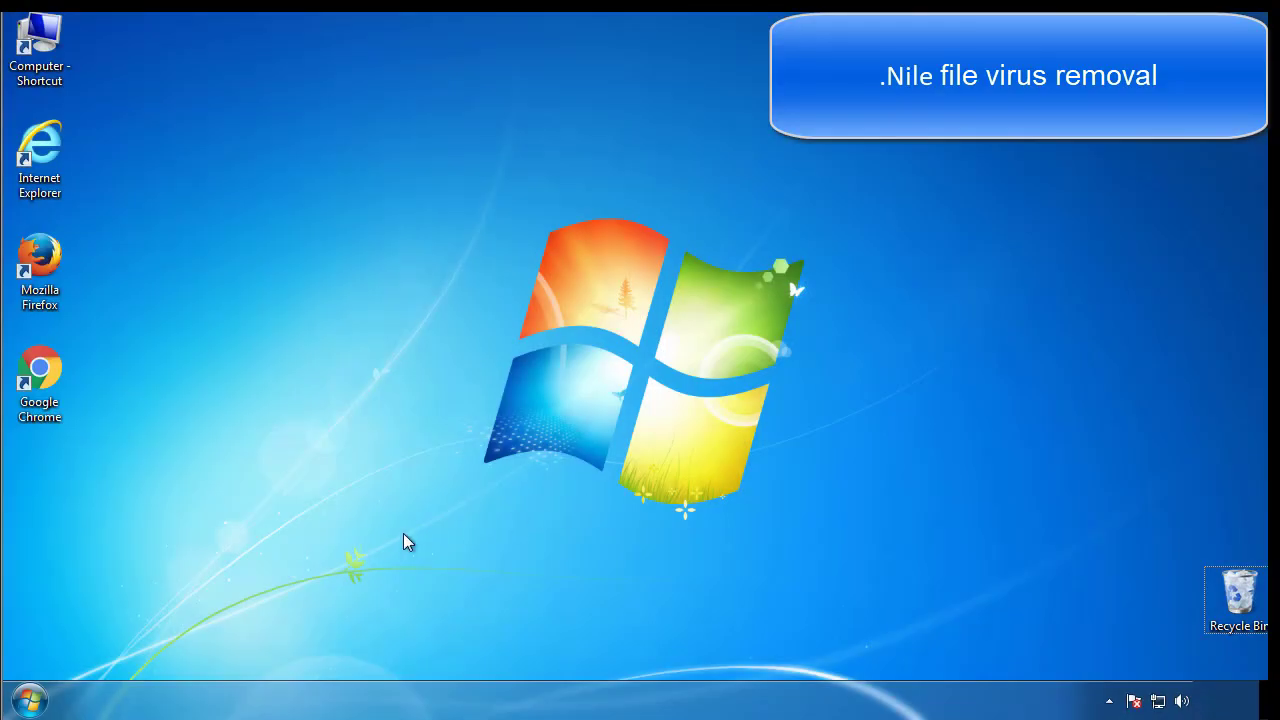
# Step: Launch System Configuration by searching msconfig from the Start menu
pyautogui.click(30, 700)
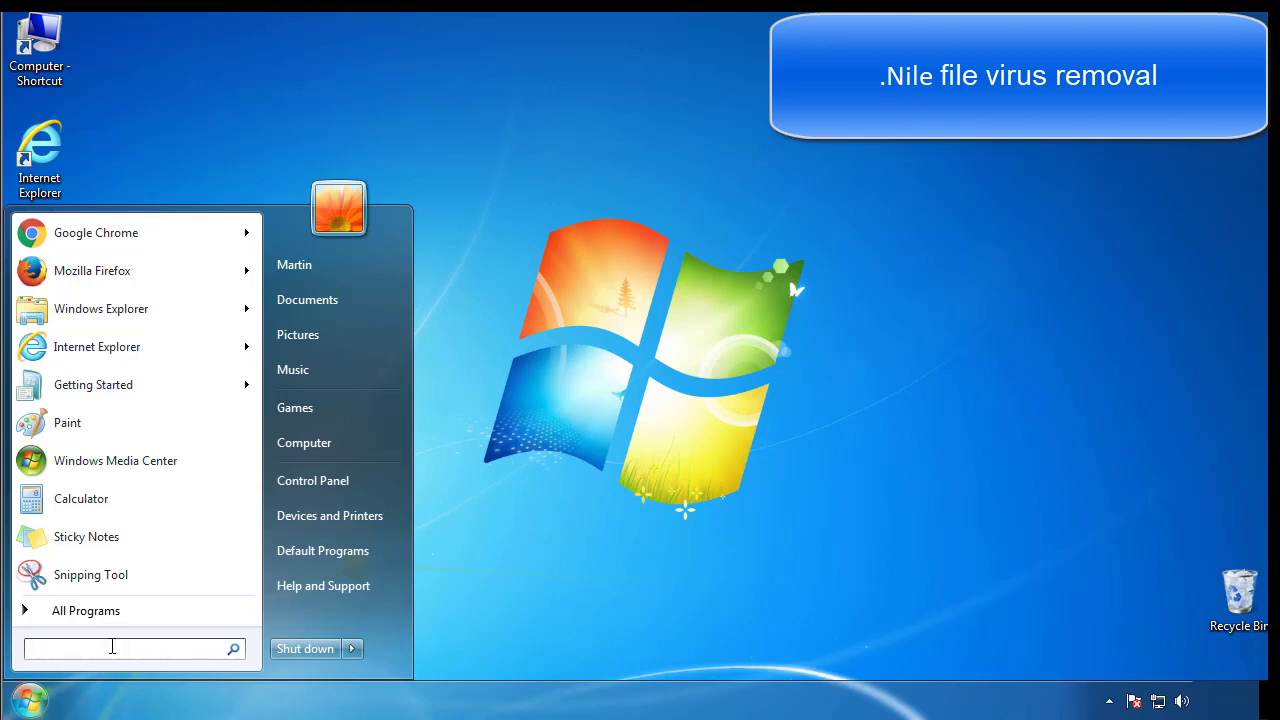
pyautogui.write('mscon')
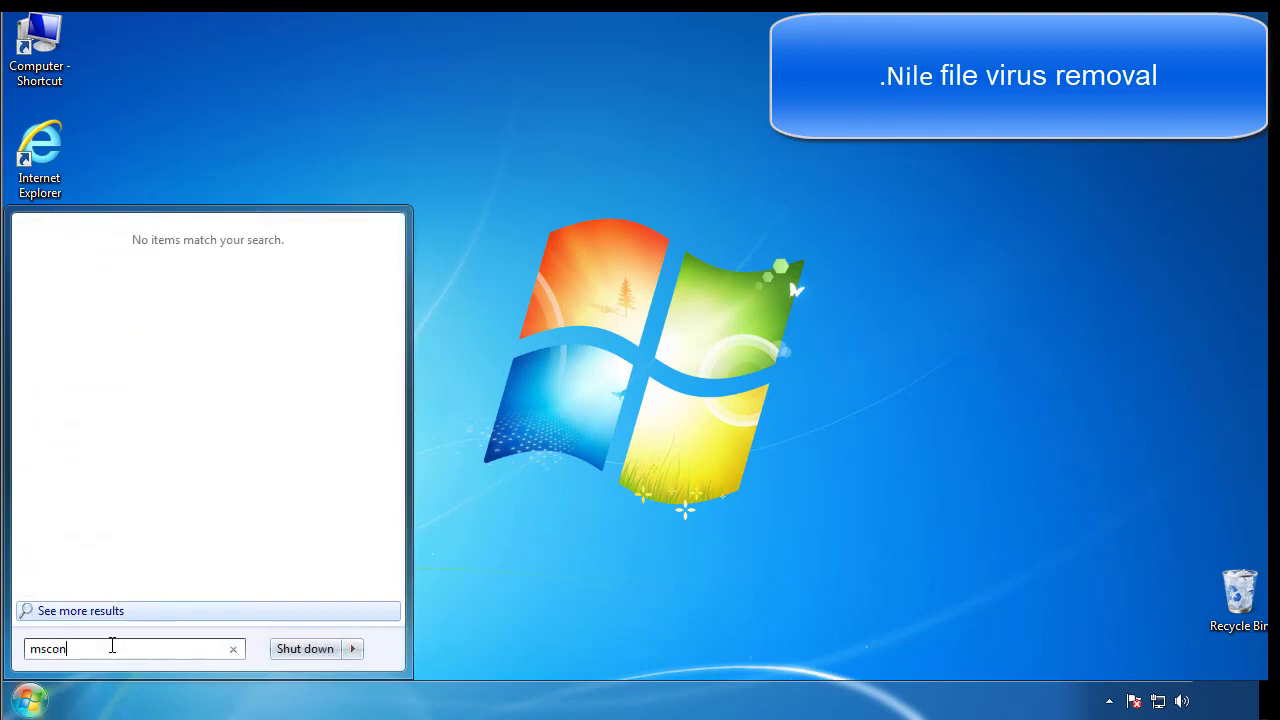
pyautogui.write('fig')
pyautogui.press('Return')
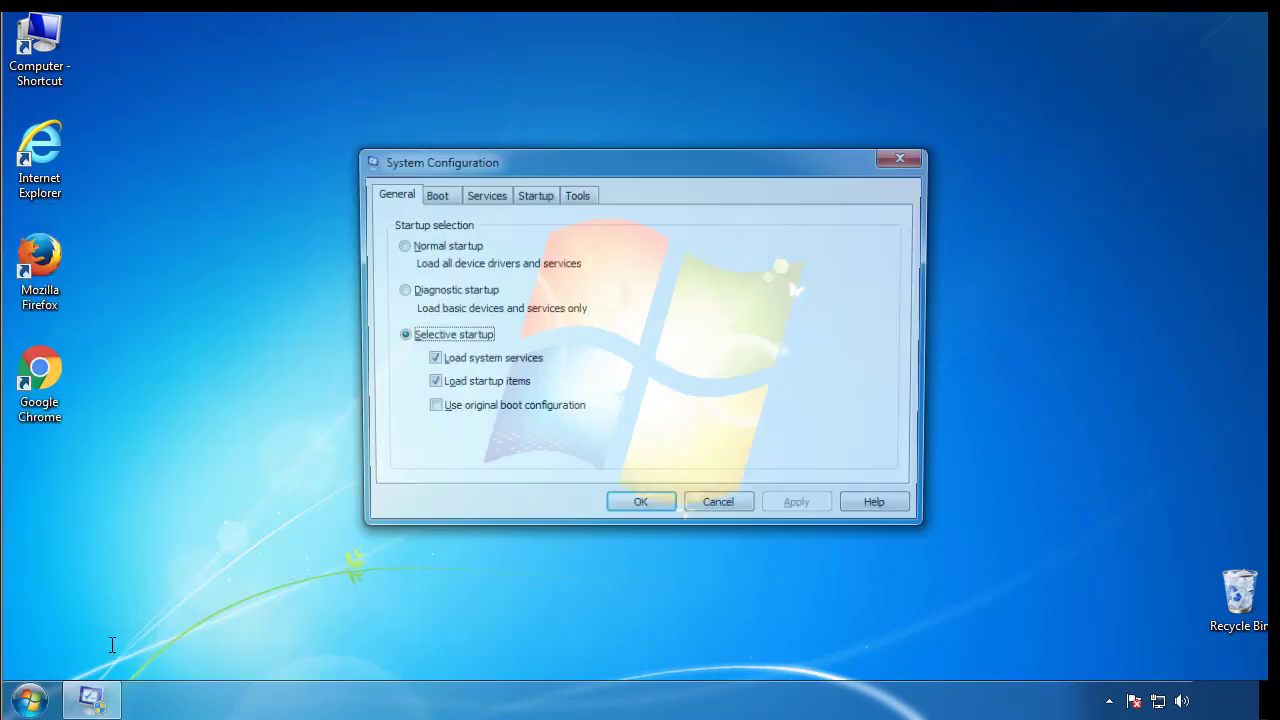
# Step: Enable Minimal safe boot on the Boot tab and restart into Safe Mode
pyautogui.click(432, 196)
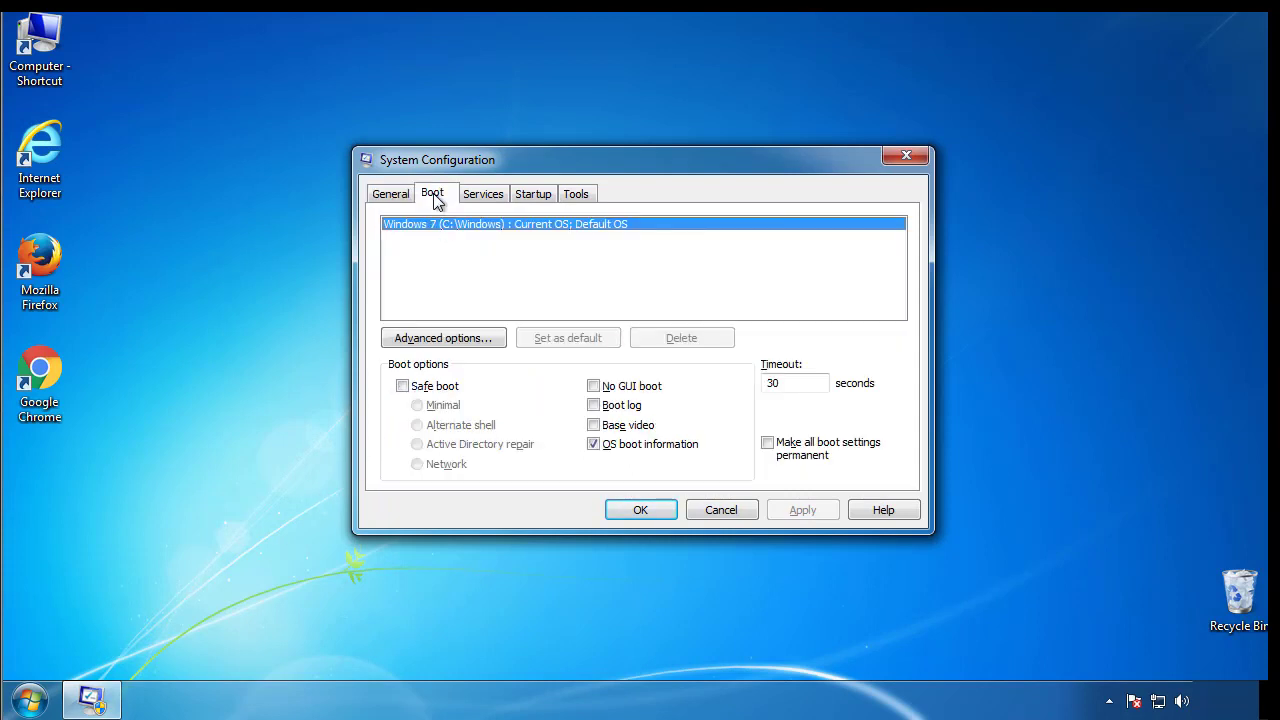
pyautogui.click(402, 386)
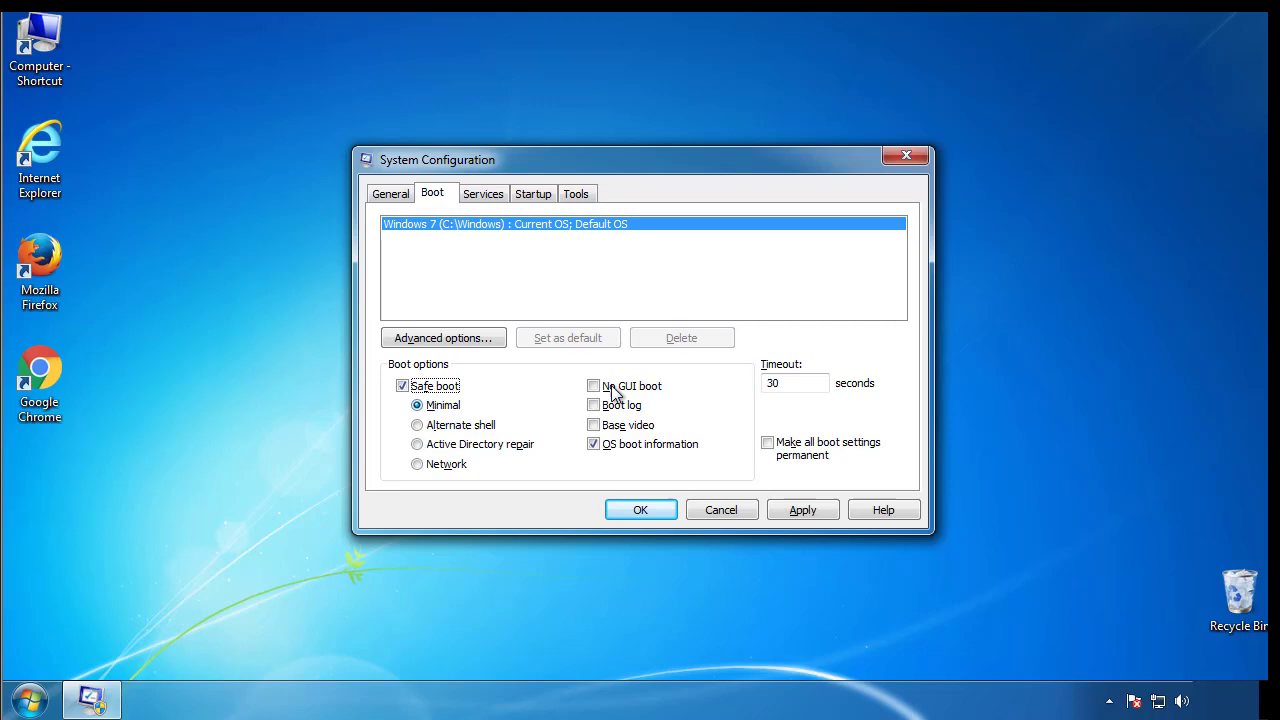
pyautogui.click(659, 517)
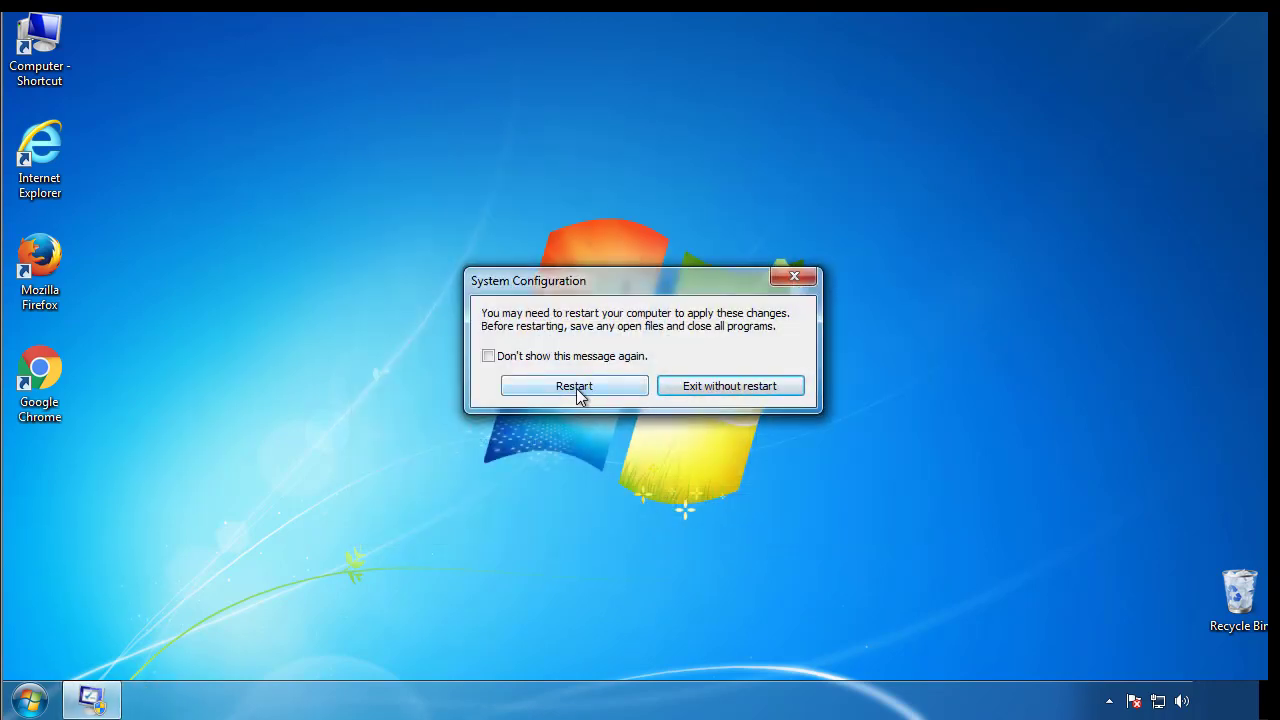
pyautogui.click(579, 388)
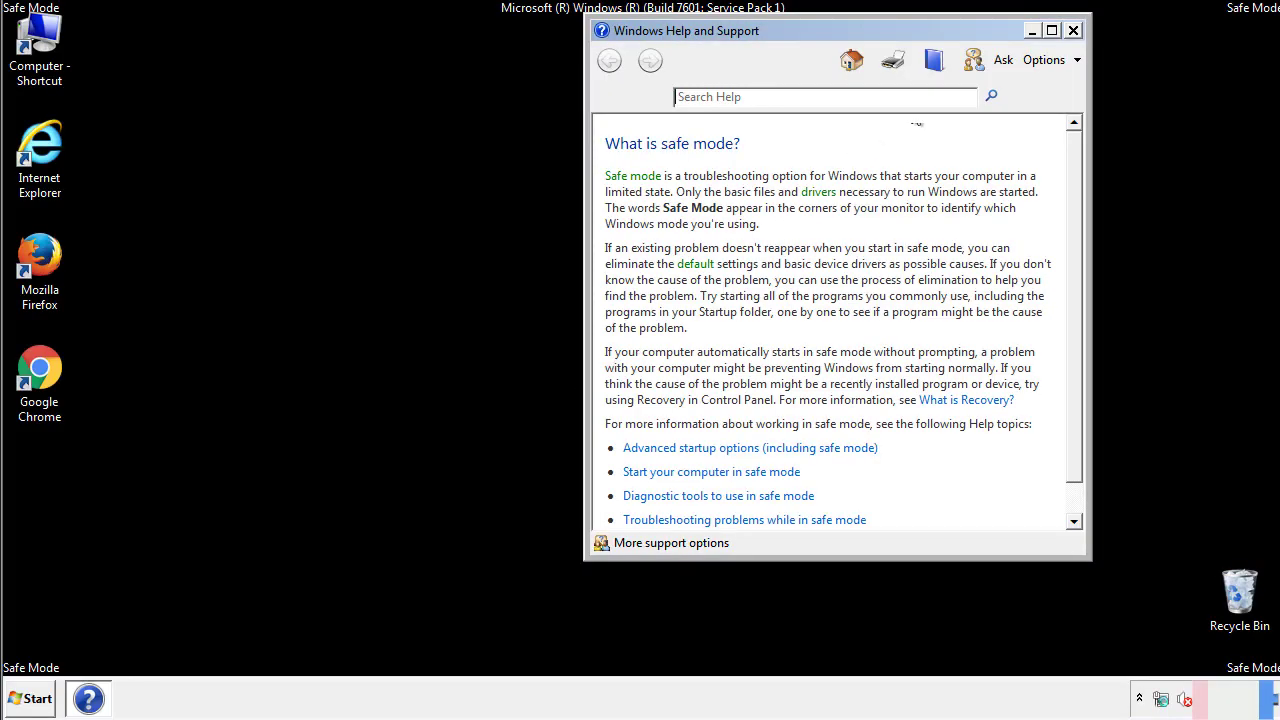
# Step: Close Safe Mode help, set Folder Options to show hidden files, folders and drives, and close Control Panel
pyautogui.click(1073, 30)
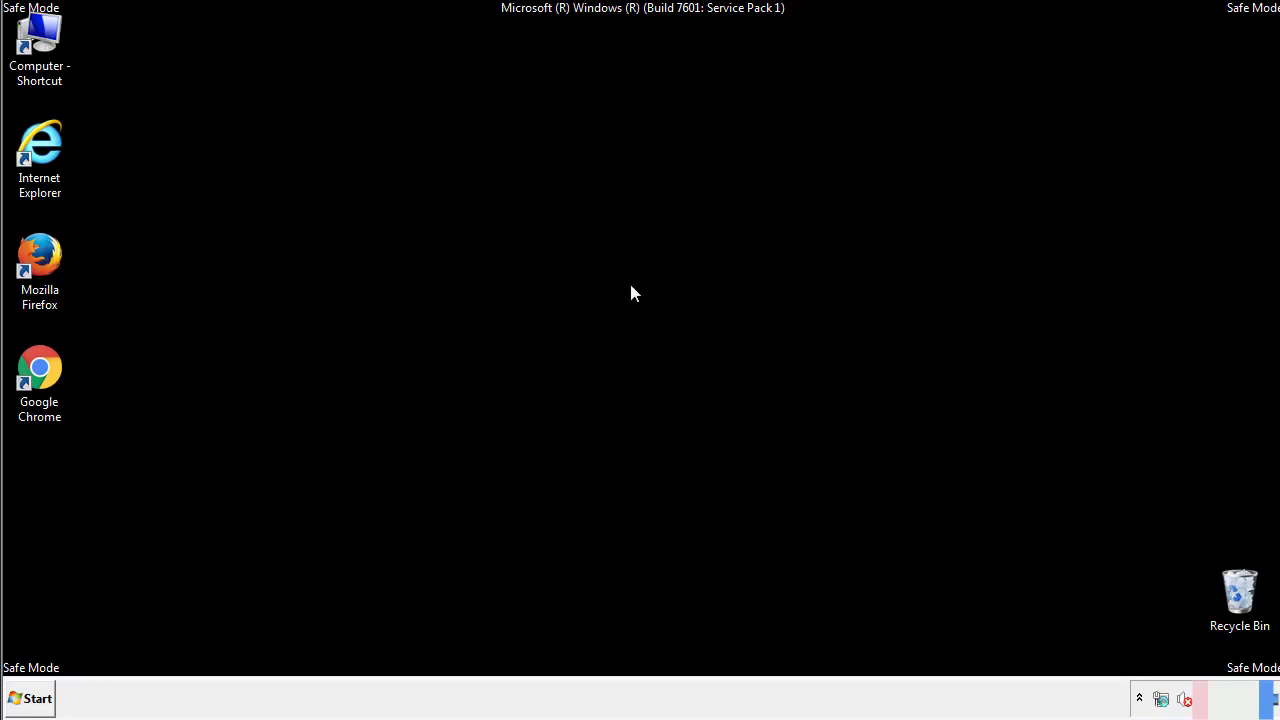
pyautogui.click(40, 697)
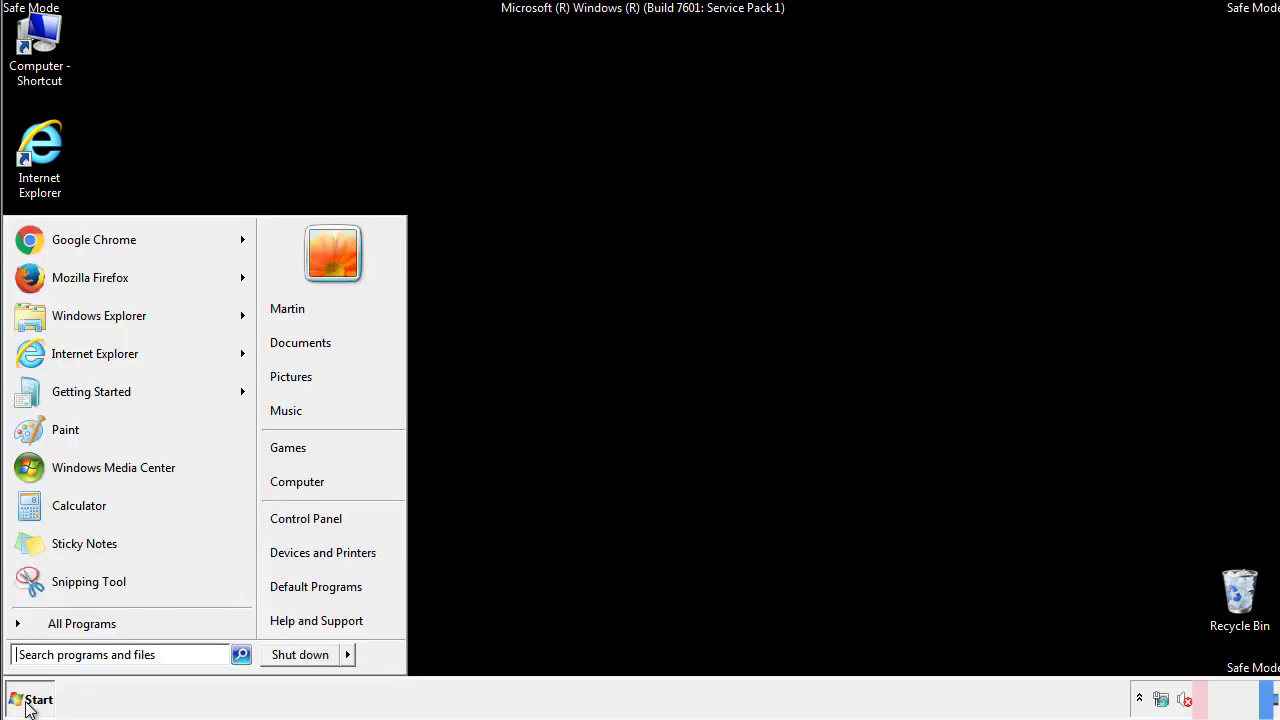
pyautogui.click(318, 515)
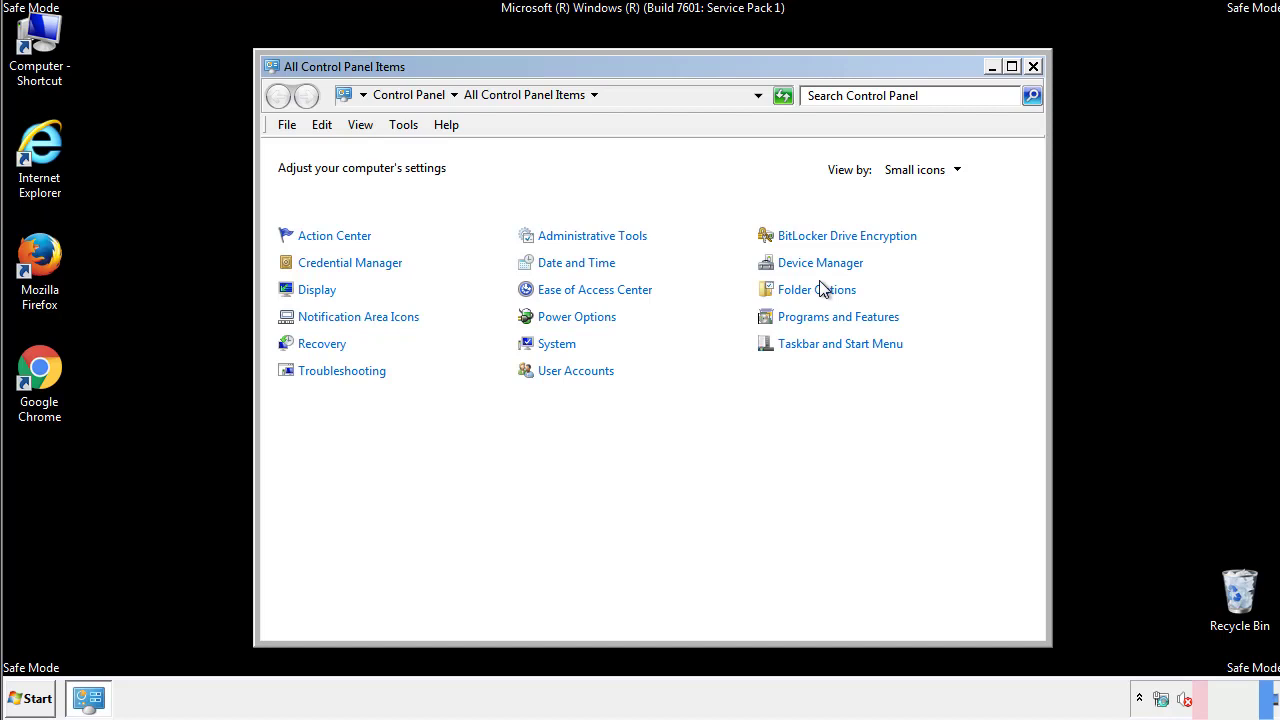
pyautogui.click(819, 290)
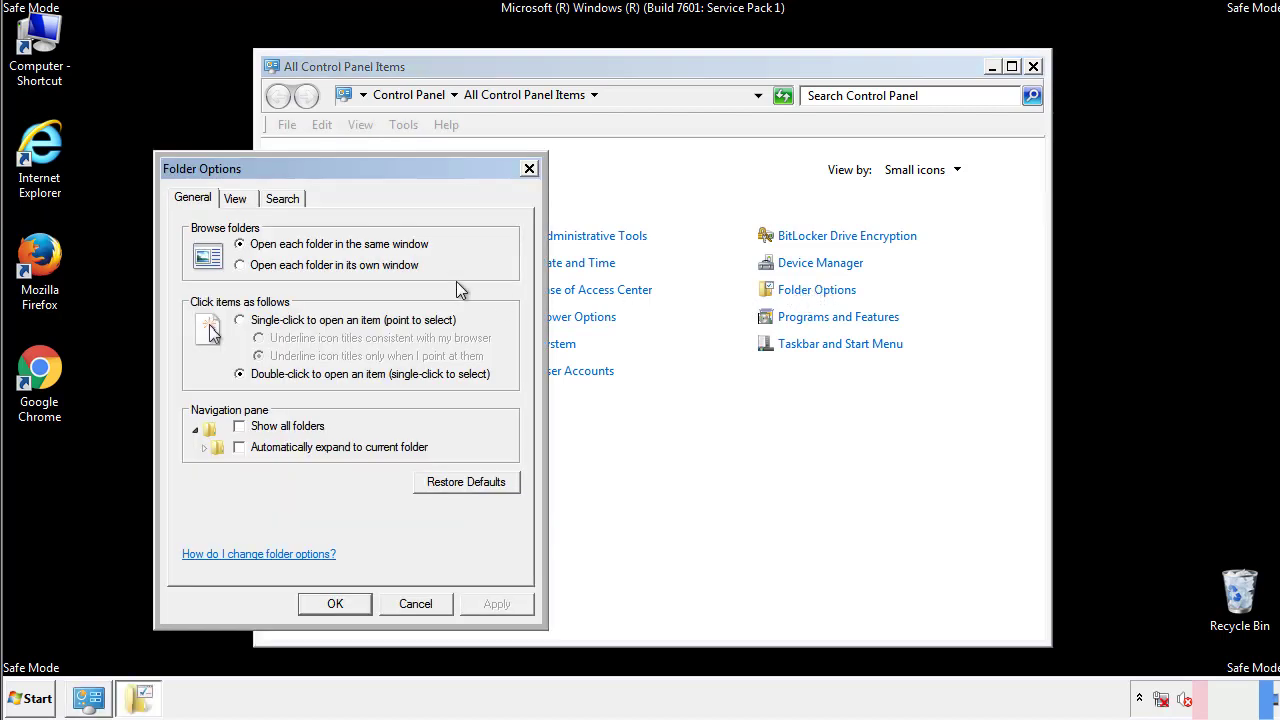
pyautogui.click(238, 201)
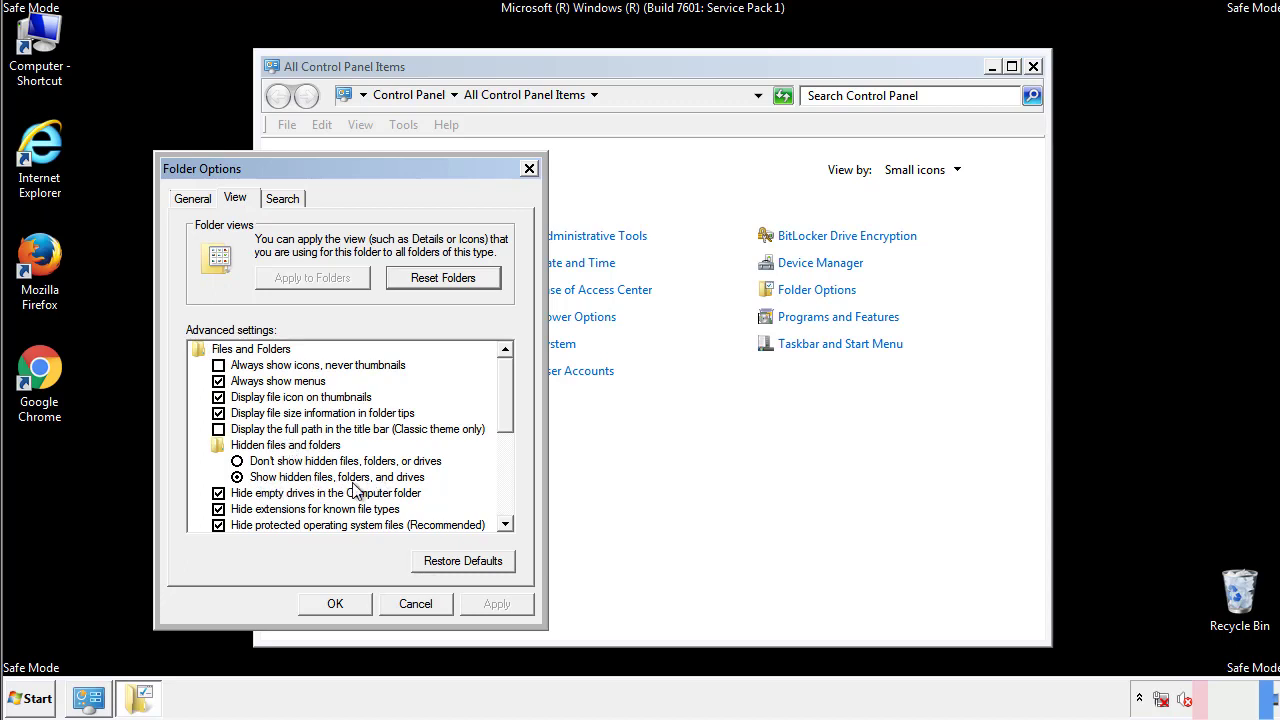
pyautogui.click(335, 603)
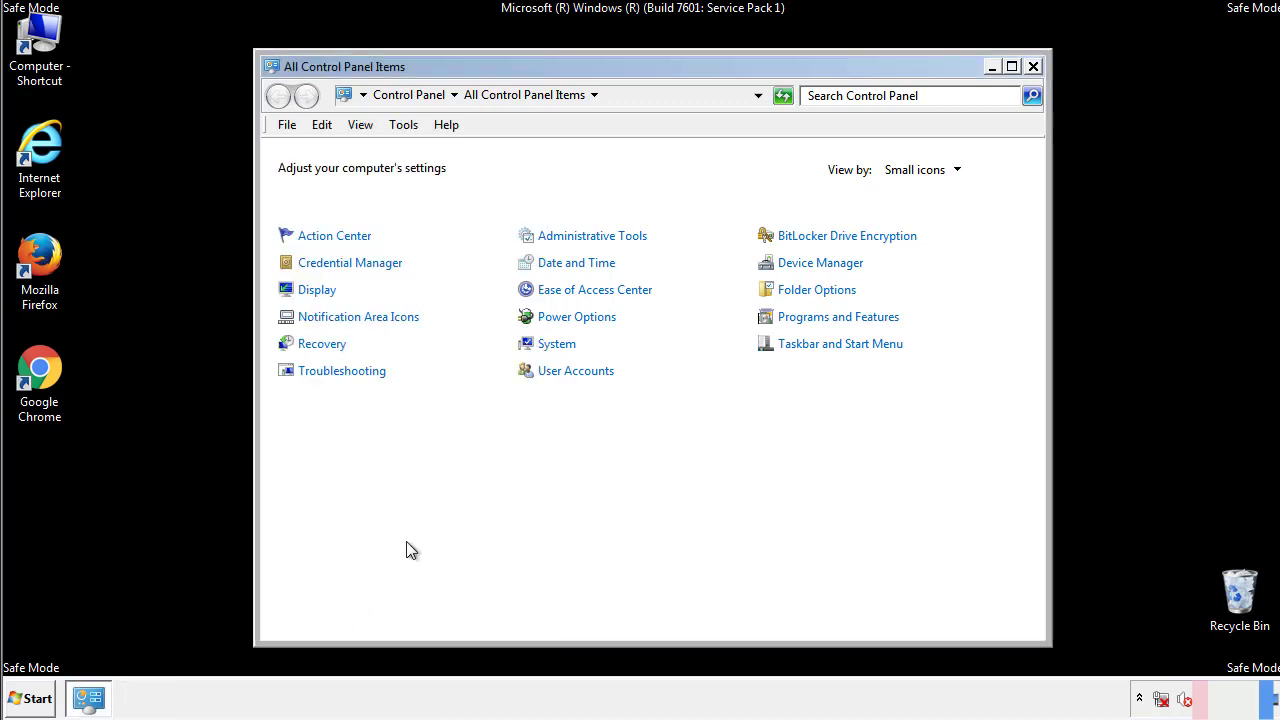
pyautogui.click(1033, 66)
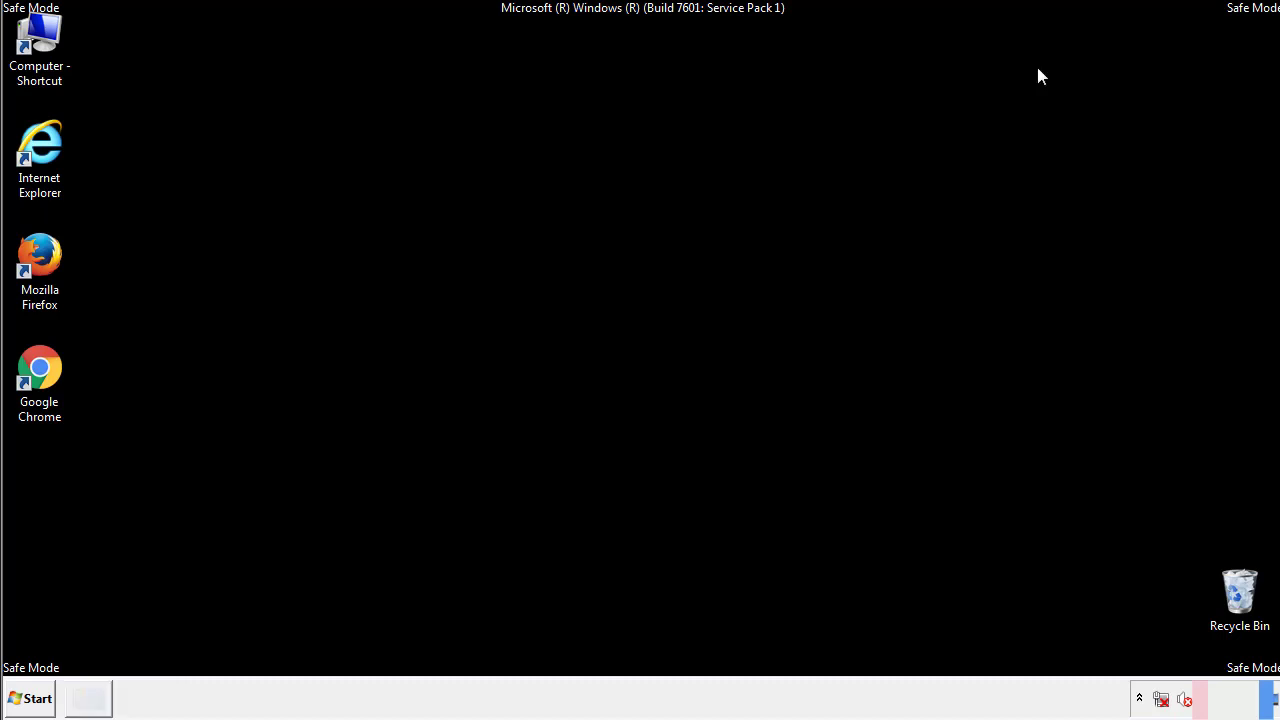
# Step: Browse from Computer into Local Disk (C:)\Windows and scroll to System32
pyautogui.doubleClick(52, 35)
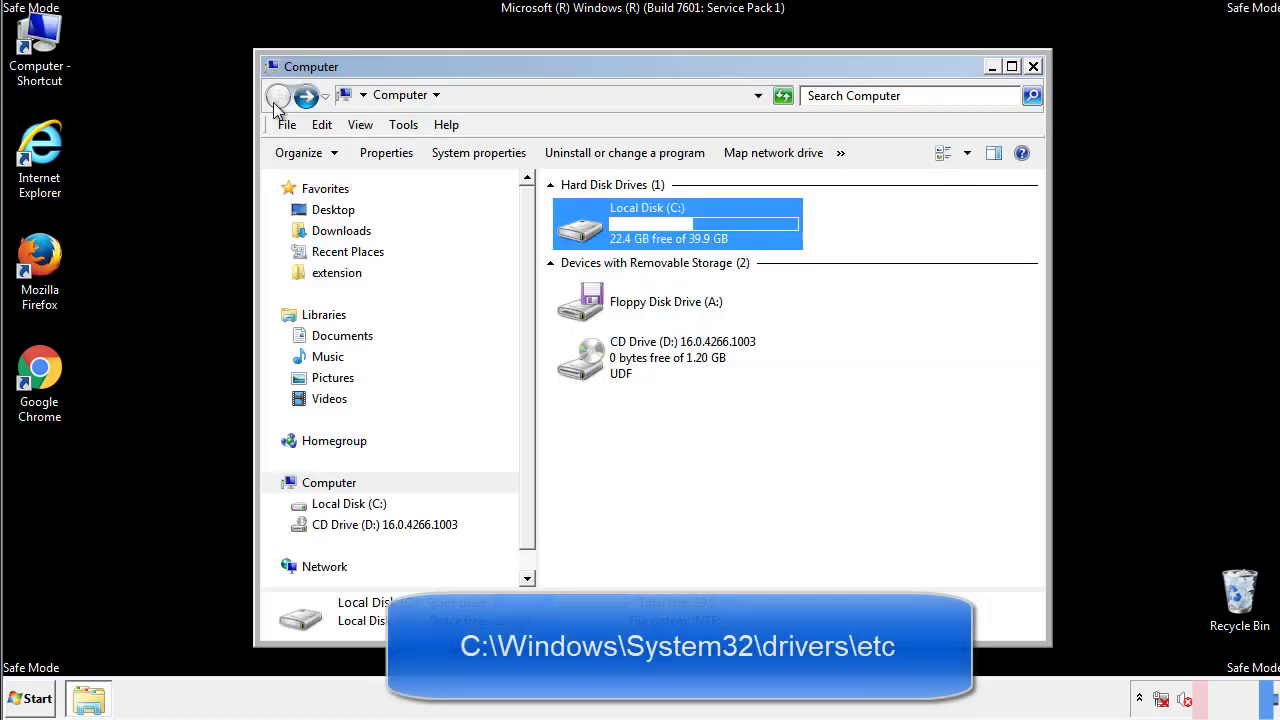
pyautogui.doubleClick(580, 228)
pyautogui.click(583, 368)
pyautogui.doubleClick(585, 368)
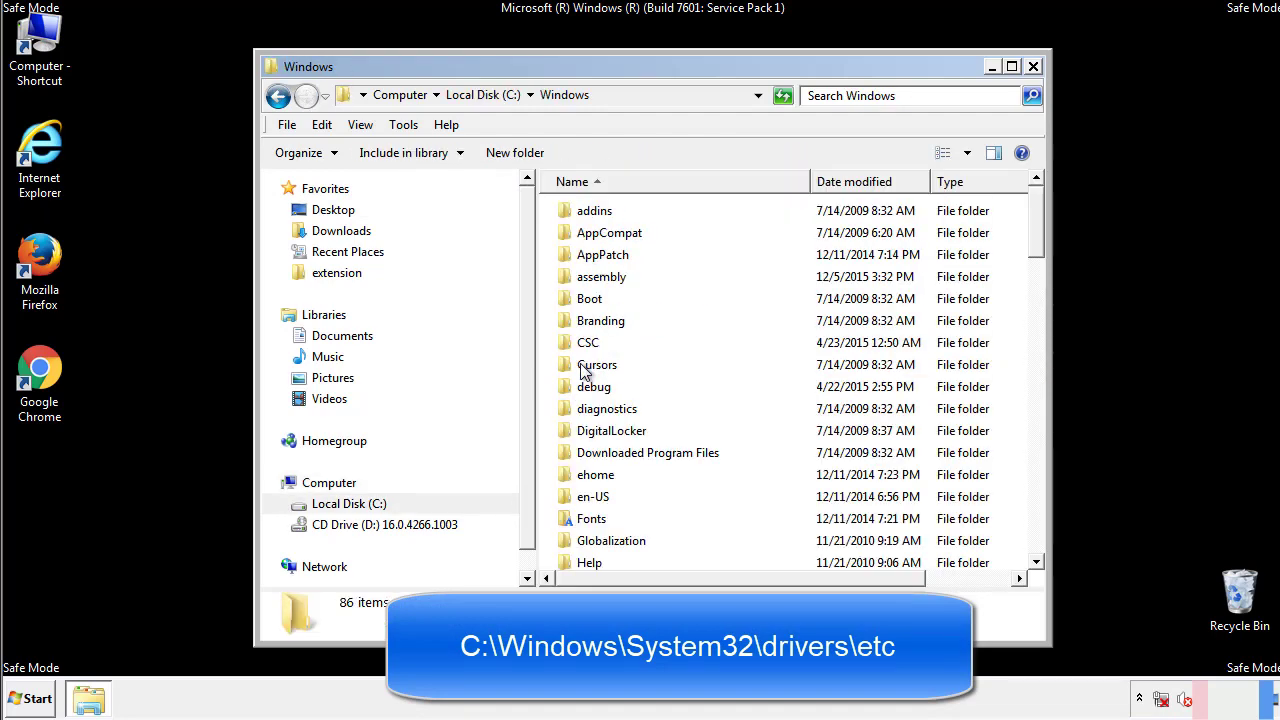
pyautogui.scroll(-2, 589, 450)
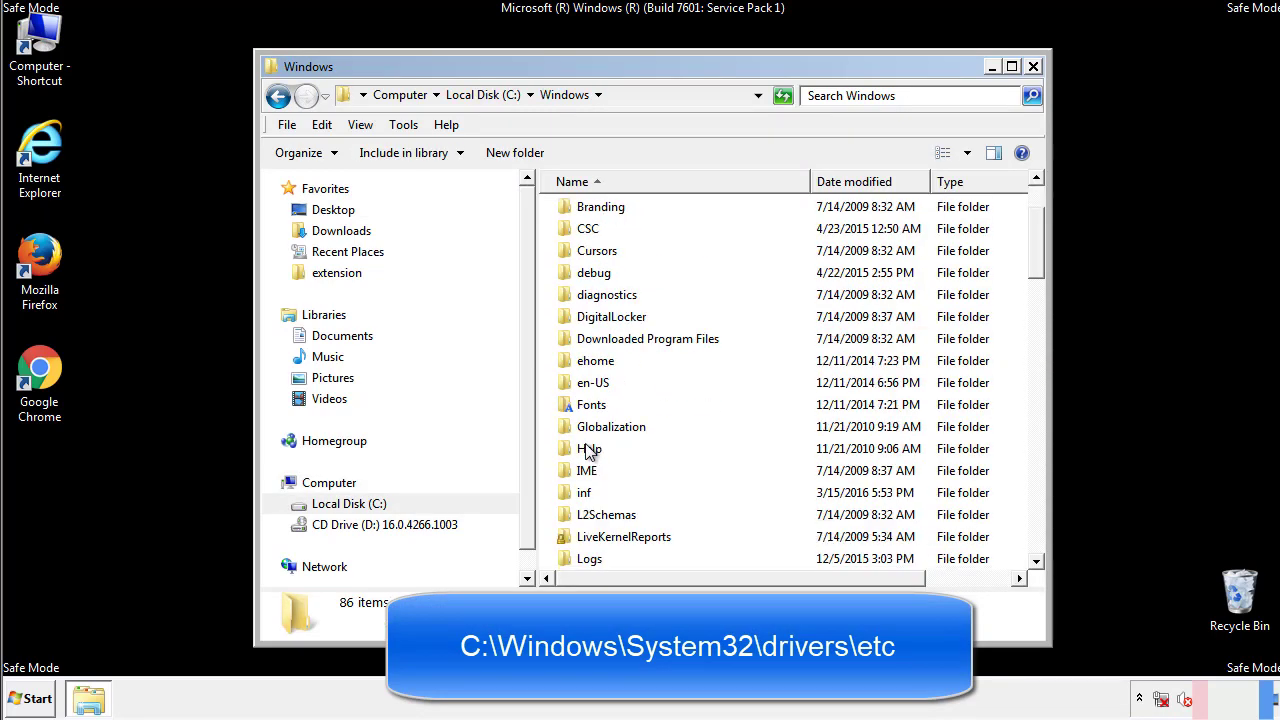
pyautogui.scroll(-2, 589, 451)
pyautogui.scroll(-2, 589, 451)
pyautogui.scroll(-3, 590, 453)
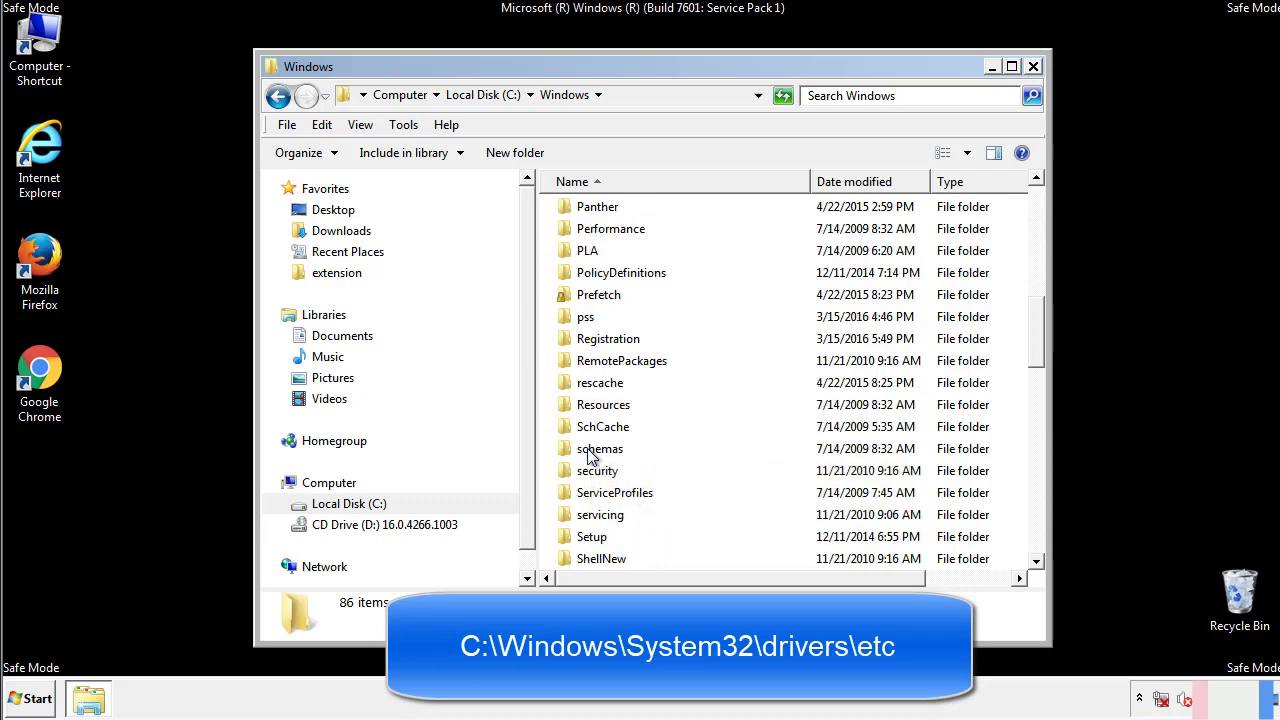
pyautogui.scroll(-2, 589, 453)
# Step: Go through System32\drivers\etc and open the hosts file with Notepad
pyautogui.doubleClick(604, 516)
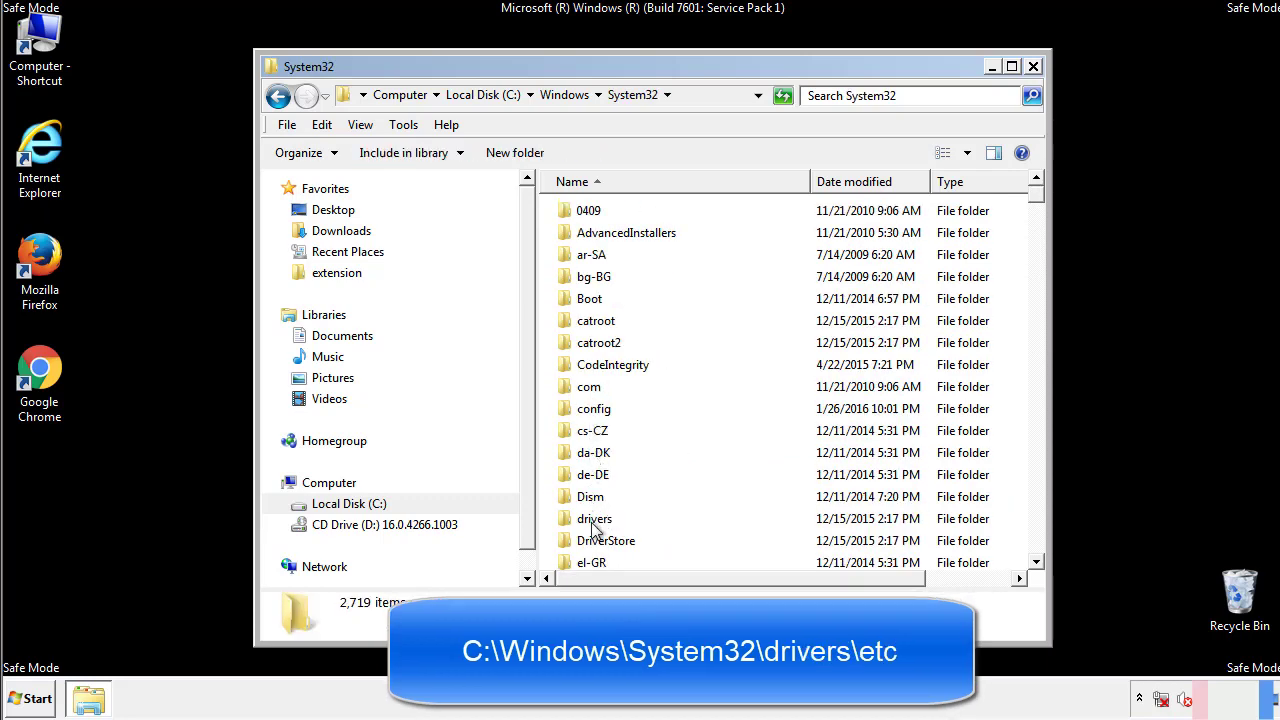
pyautogui.doubleClick(593, 520)
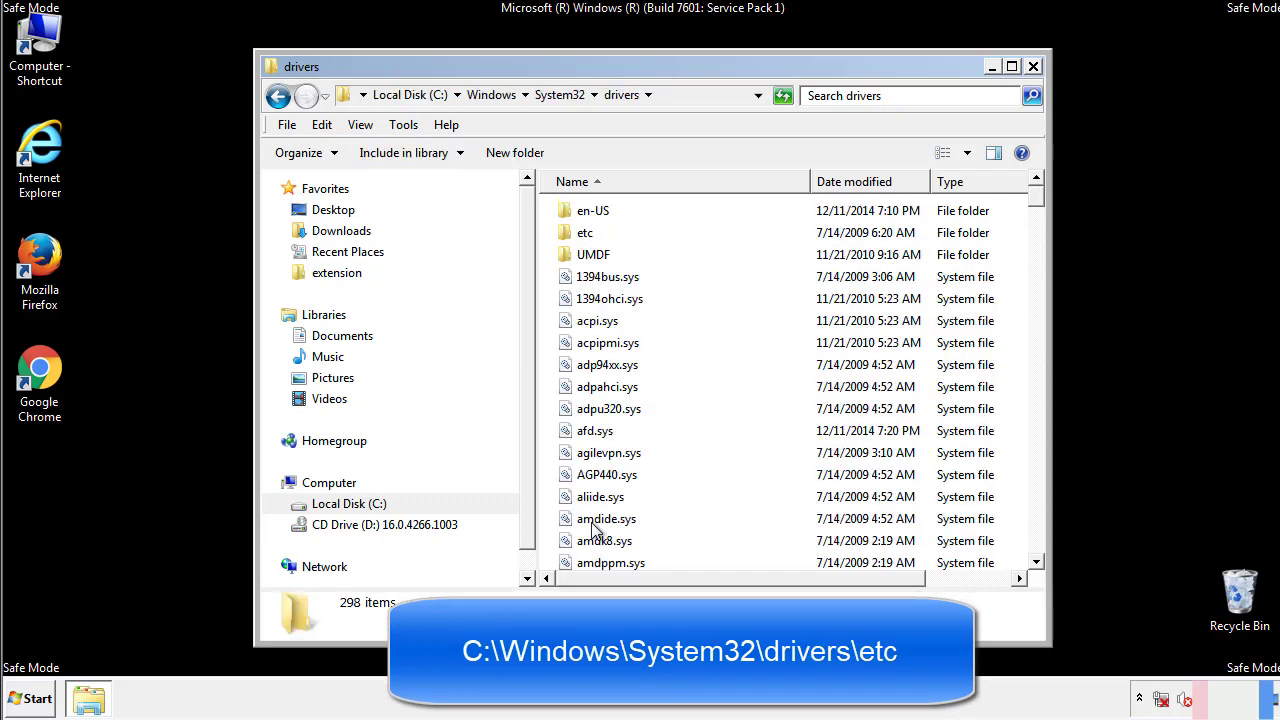
pyautogui.doubleClick(580, 236)
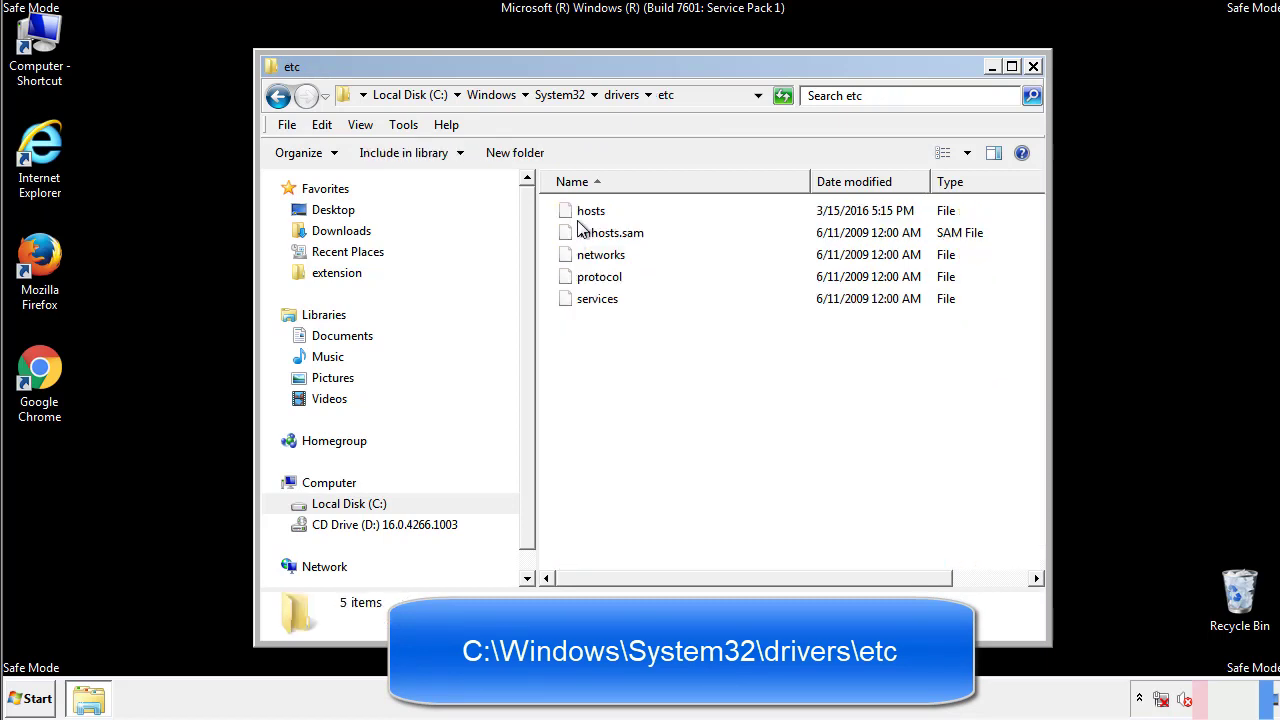
pyautogui.doubleClick(580, 212)
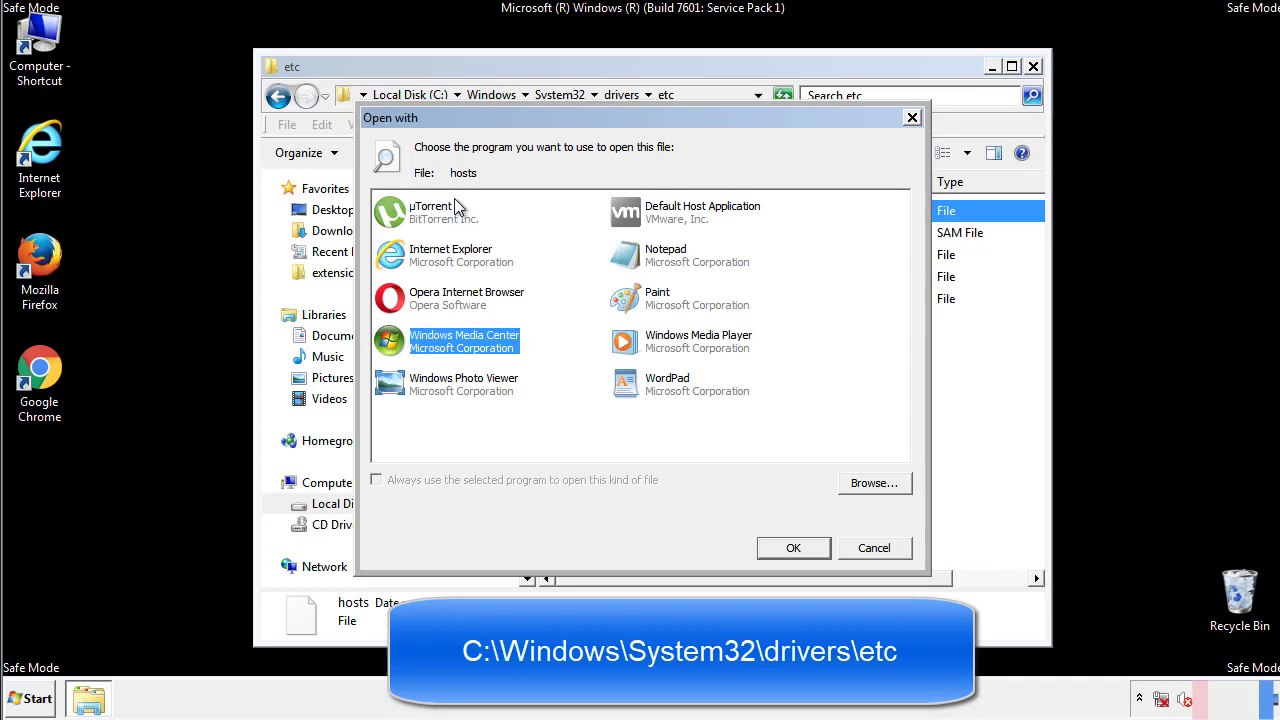
pyautogui.click(647, 262)
# Step: Delete the four custom host entry lines at the bottom of the hosts file
pyautogui.click(792, 548)
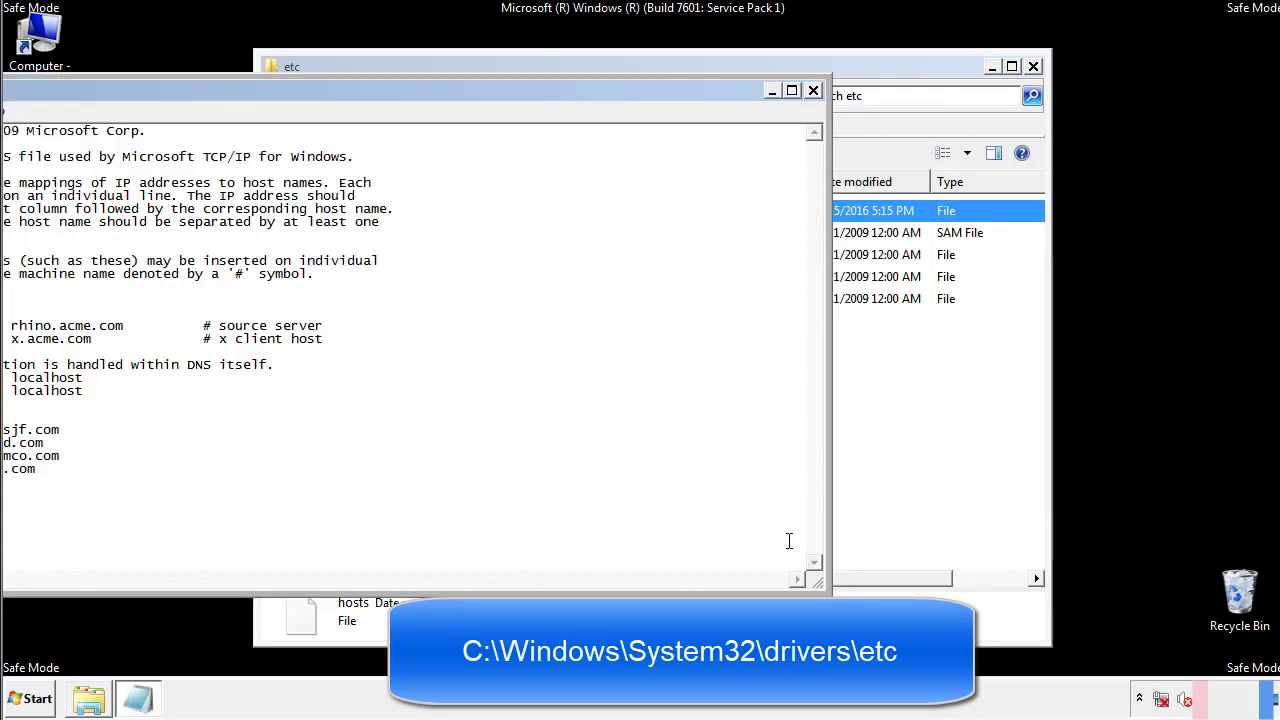
pyautogui.moveTo(523, 91); pyautogui.dragTo(814, 110)
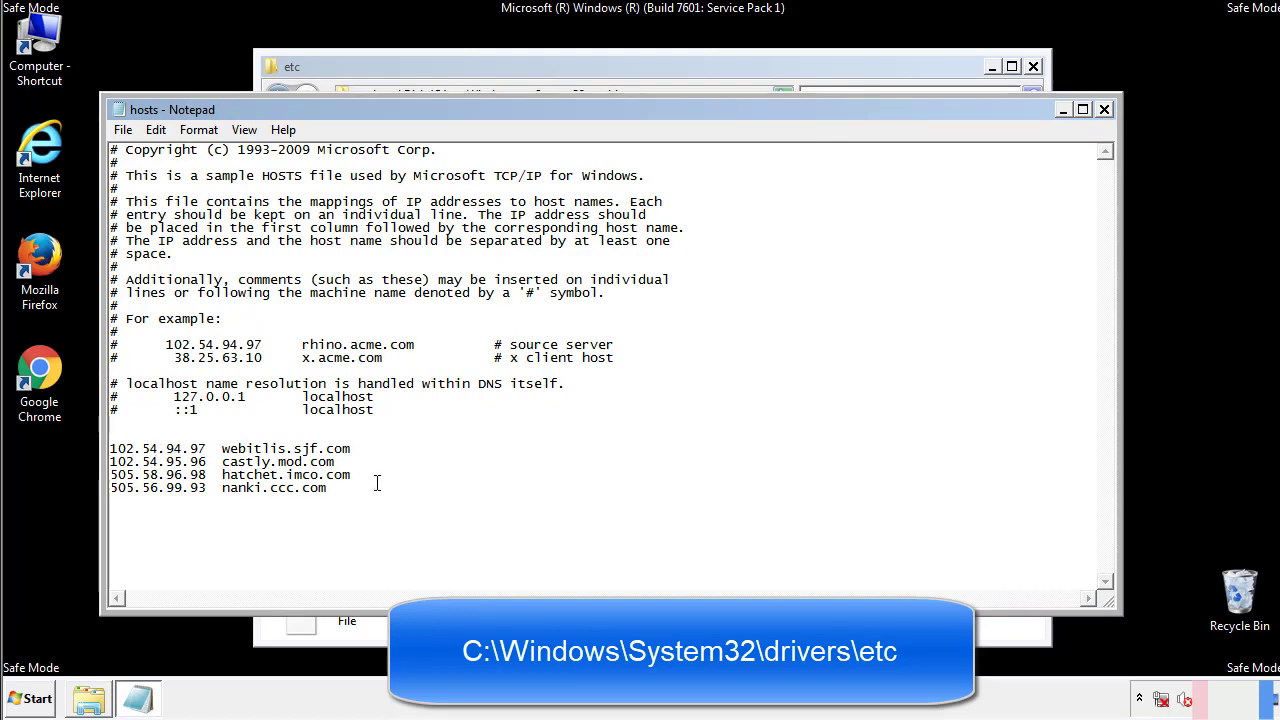
pyautogui.moveTo(358, 490); pyautogui.dragTo(110, 448)
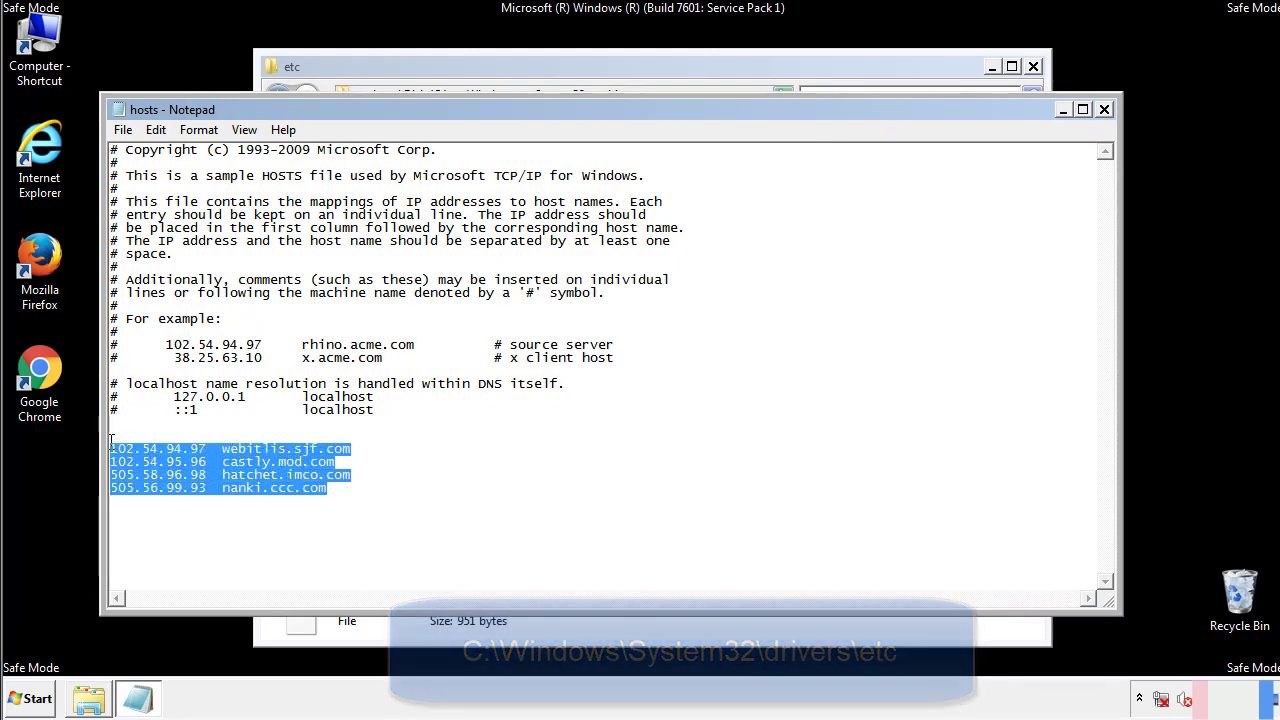
pyautogui.press('Delete')
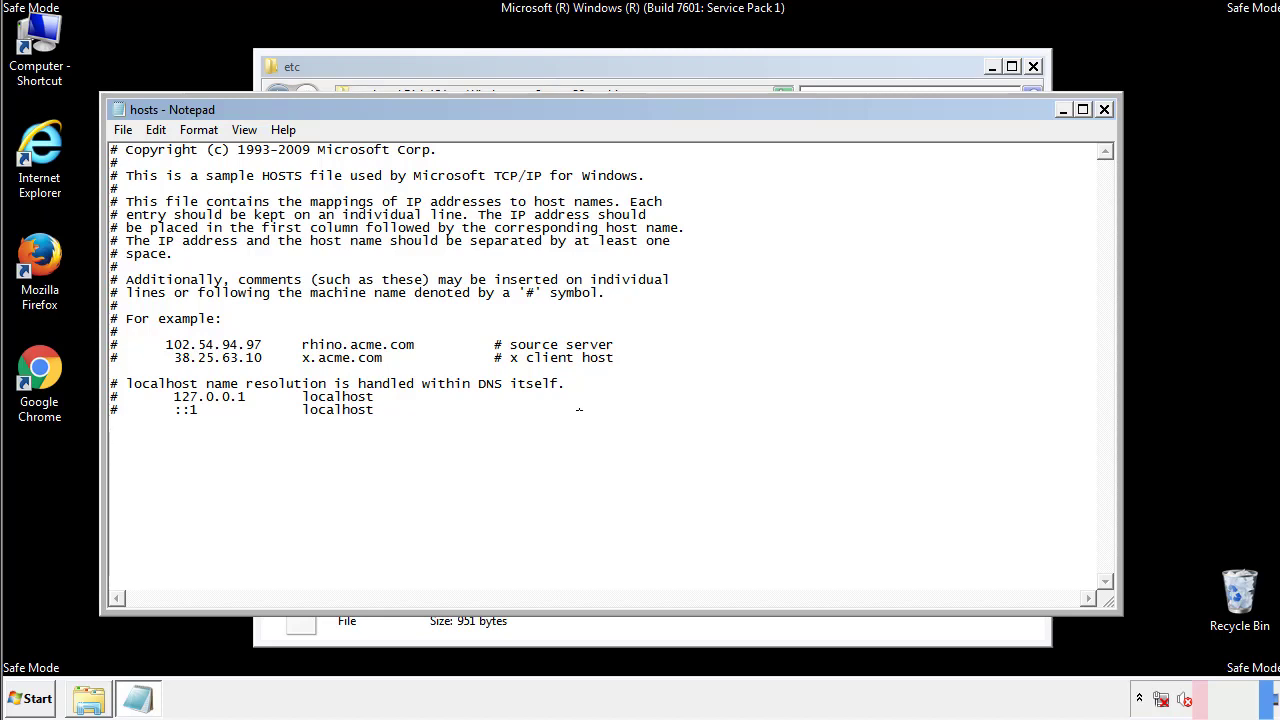
# Step: Save the edited hosts file, closing Notepad and the etc folder window
pyautogui.click(1105, 110)
pyautogui.click(558, 366)
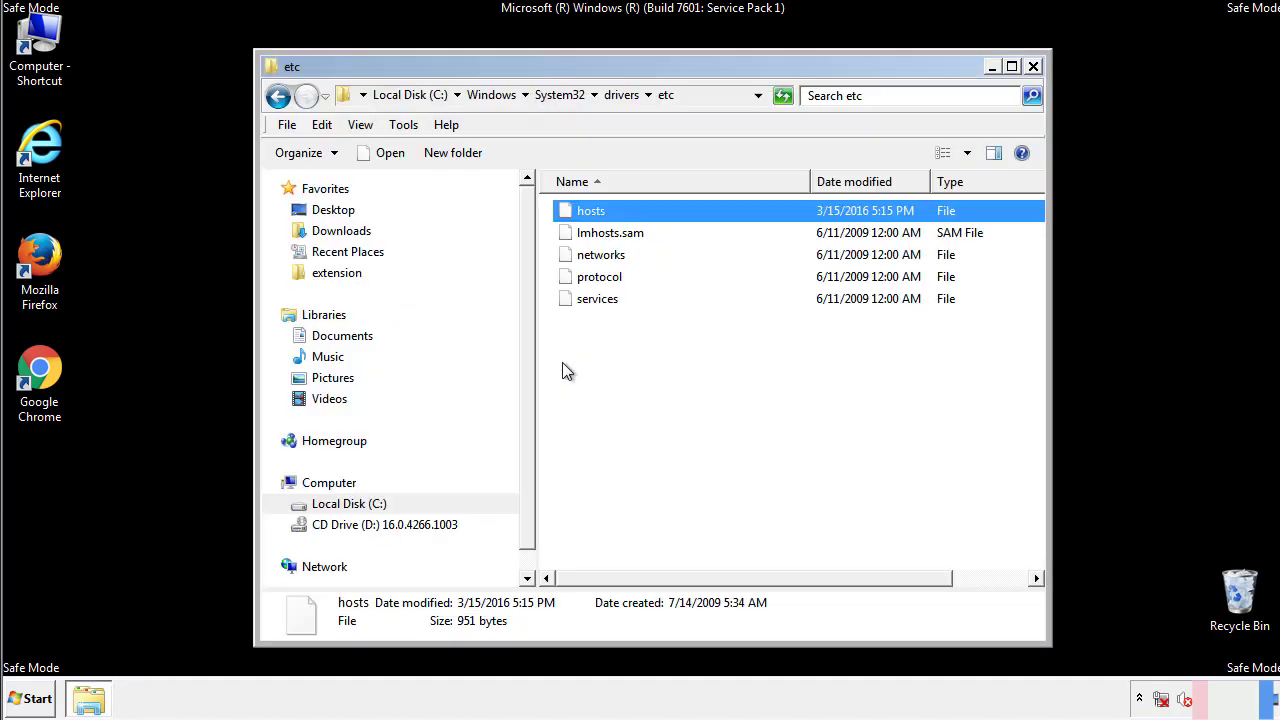
pyautogui.click(562, 362)
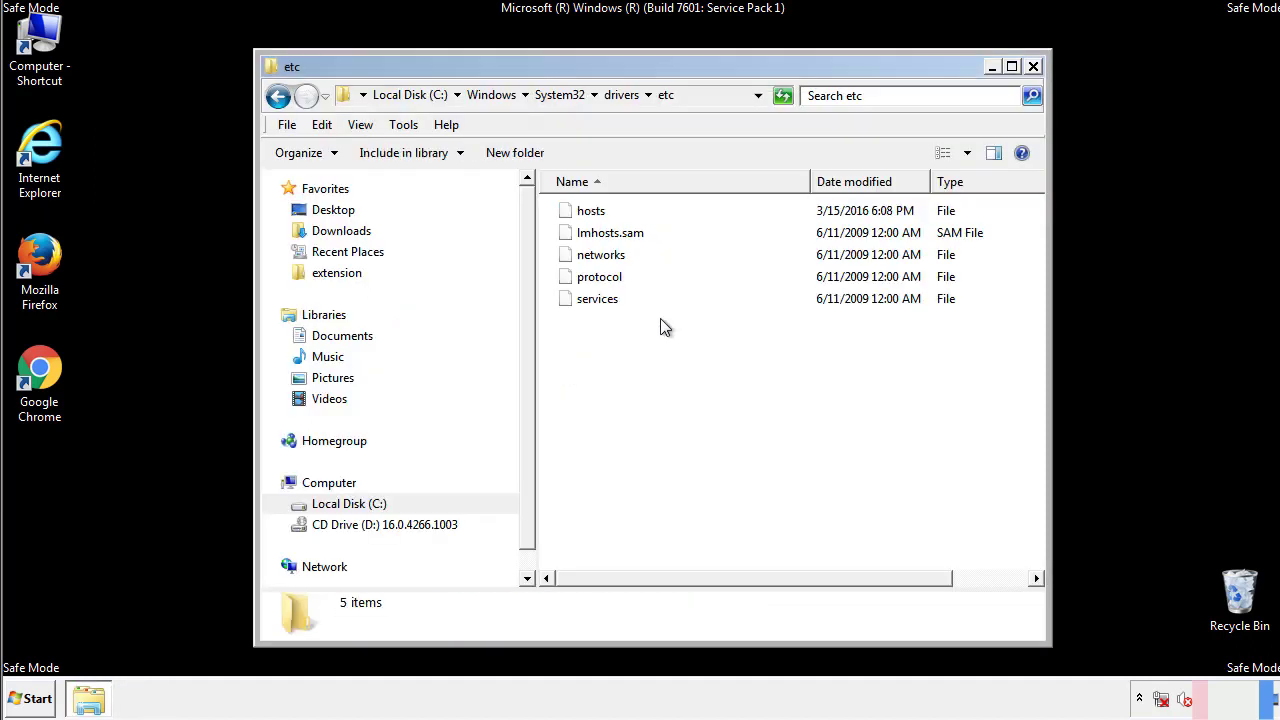
pyautogui.click(1033, 67)
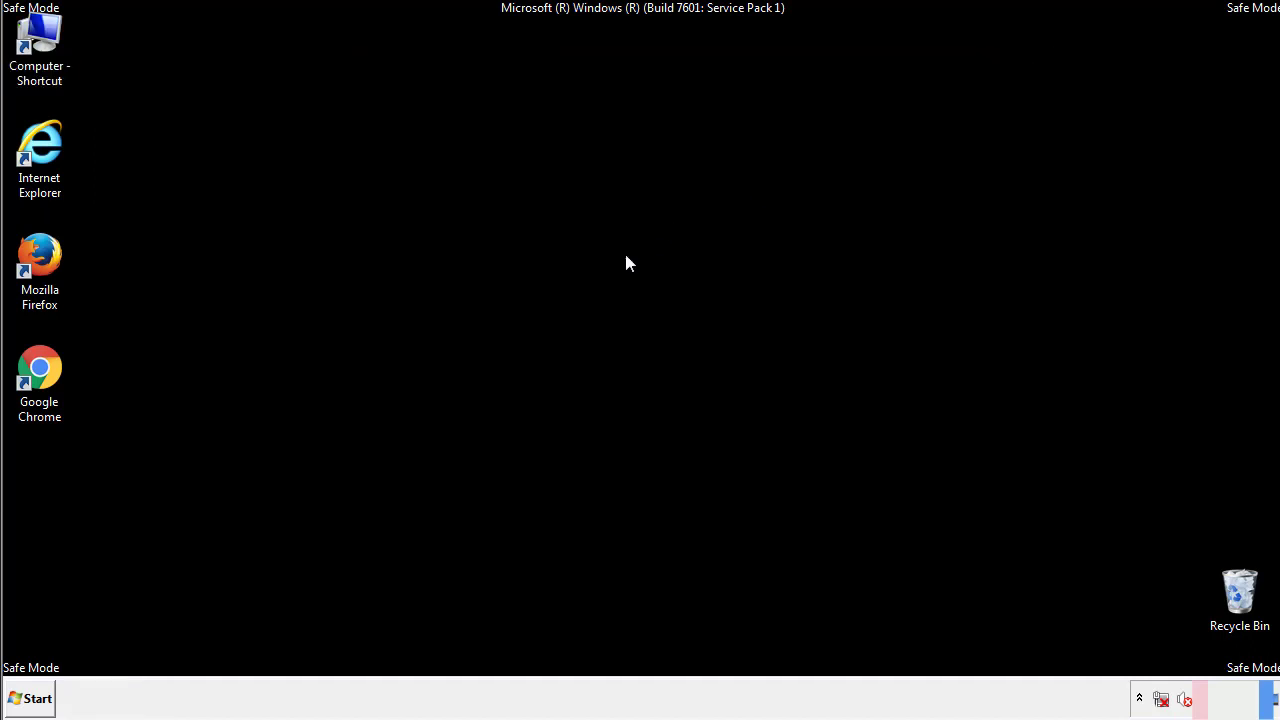
# Step: Open the Startup folder from All Programs in an Explorer window
pyautogui.click(32, 698)
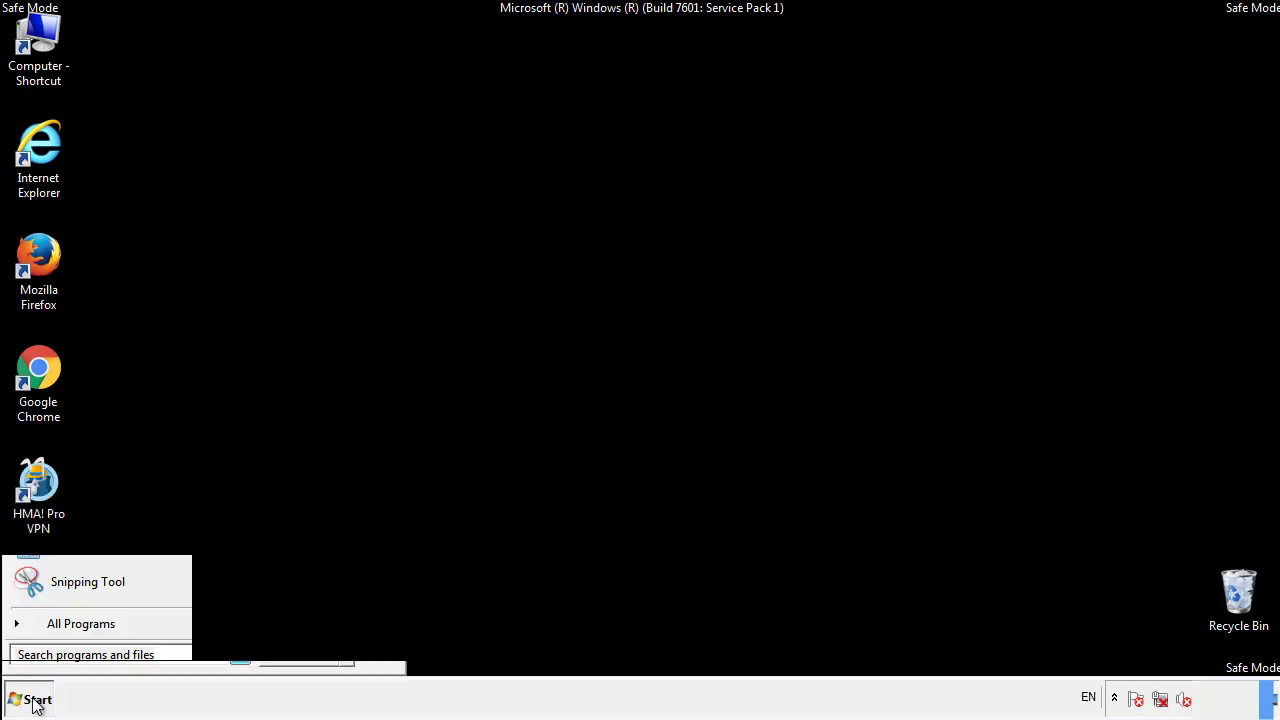
pyautogui.click(57, 631)
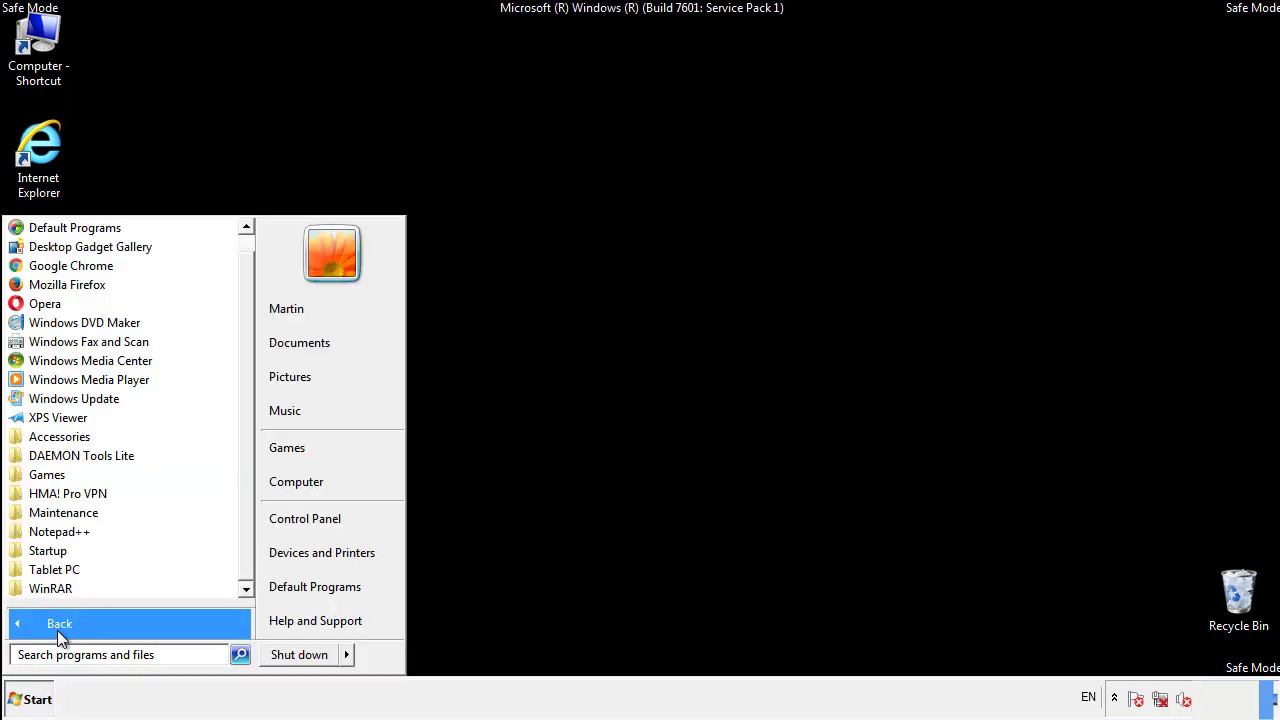
pyautogui.rightClick(52, 553)
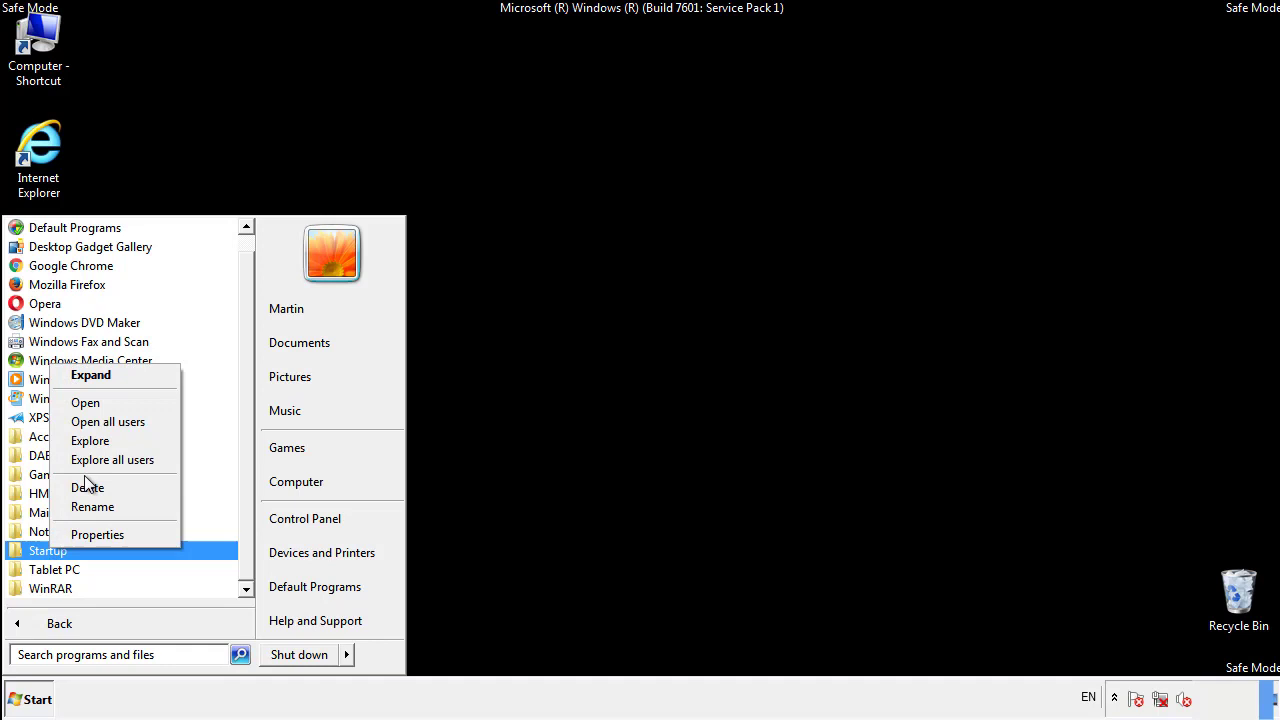
pyautogui.click(97, 402)
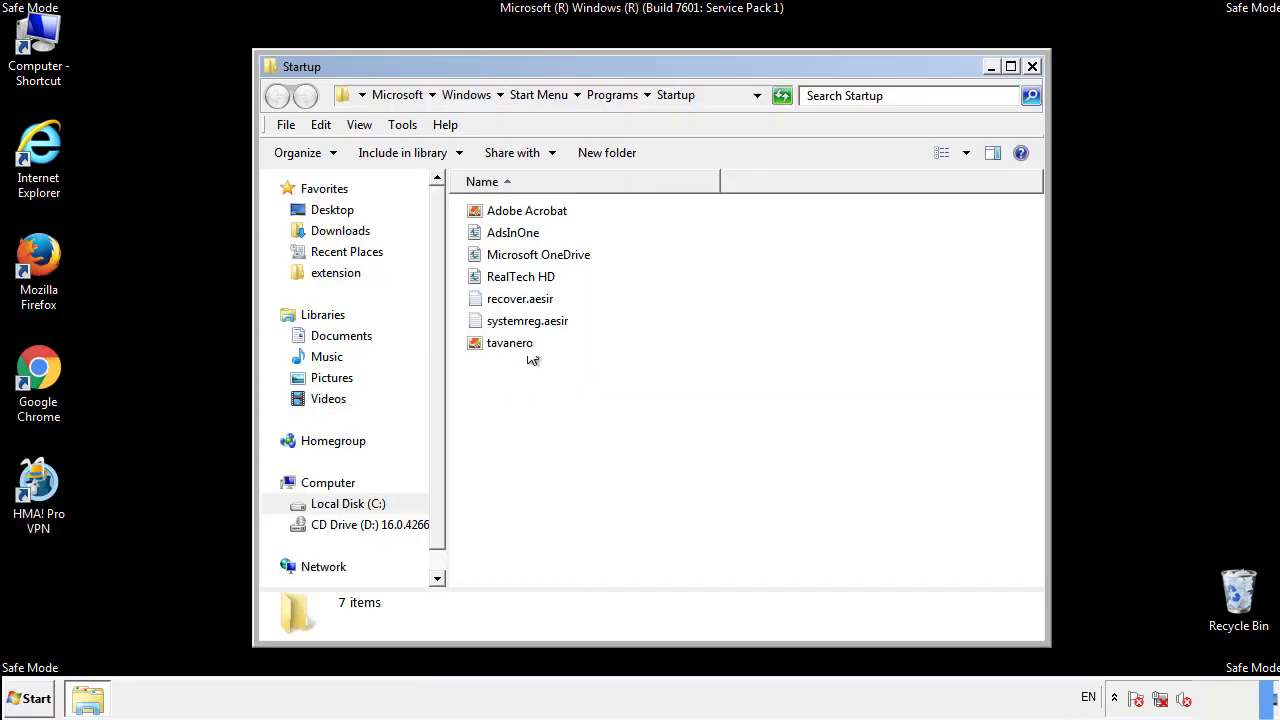
# Step: Delete AdsInOne, recover.aesir, systemreg.aesir and tavanero from Startup, then close the folder
pyautogui.click(521, 237)
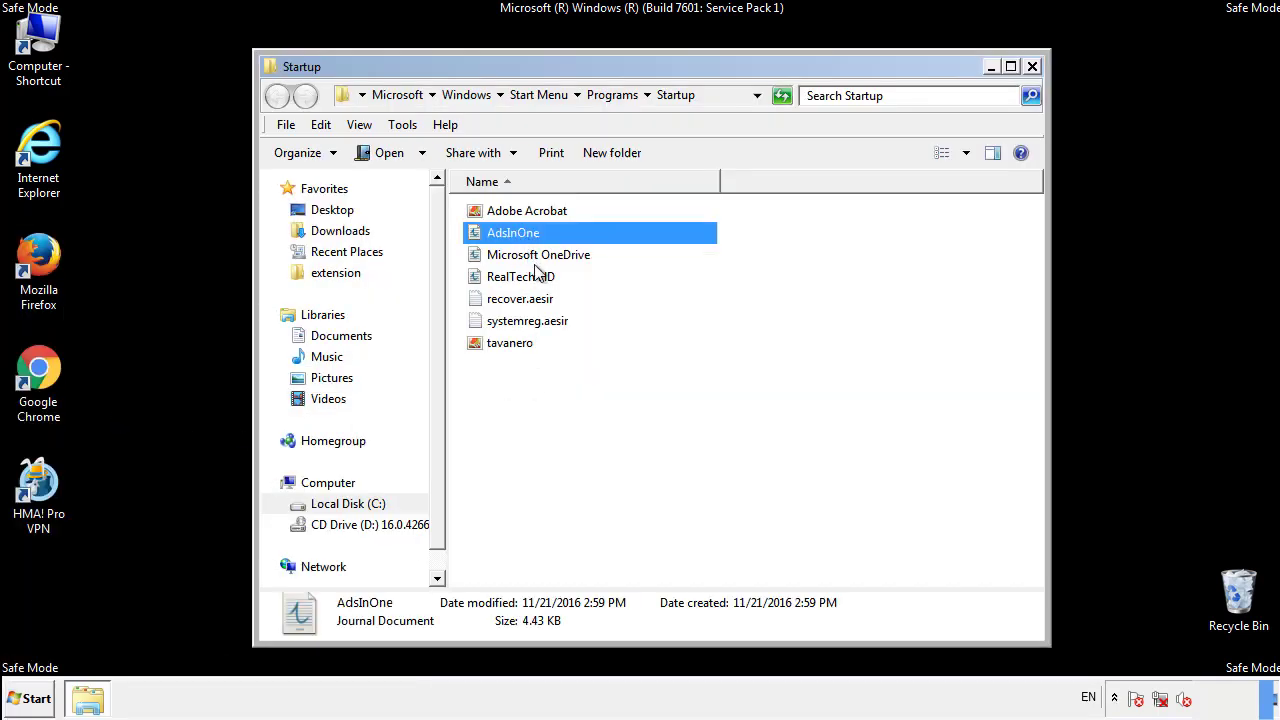
pyautogui.keyDown('ctrl'); pyautogui.click(527, 298); pyautogui.keyUp('ctrl')
pyautogui.keyDown('ctrl'); pyautogui.click(530, 321); pyautogui.keyUp('ctrl')
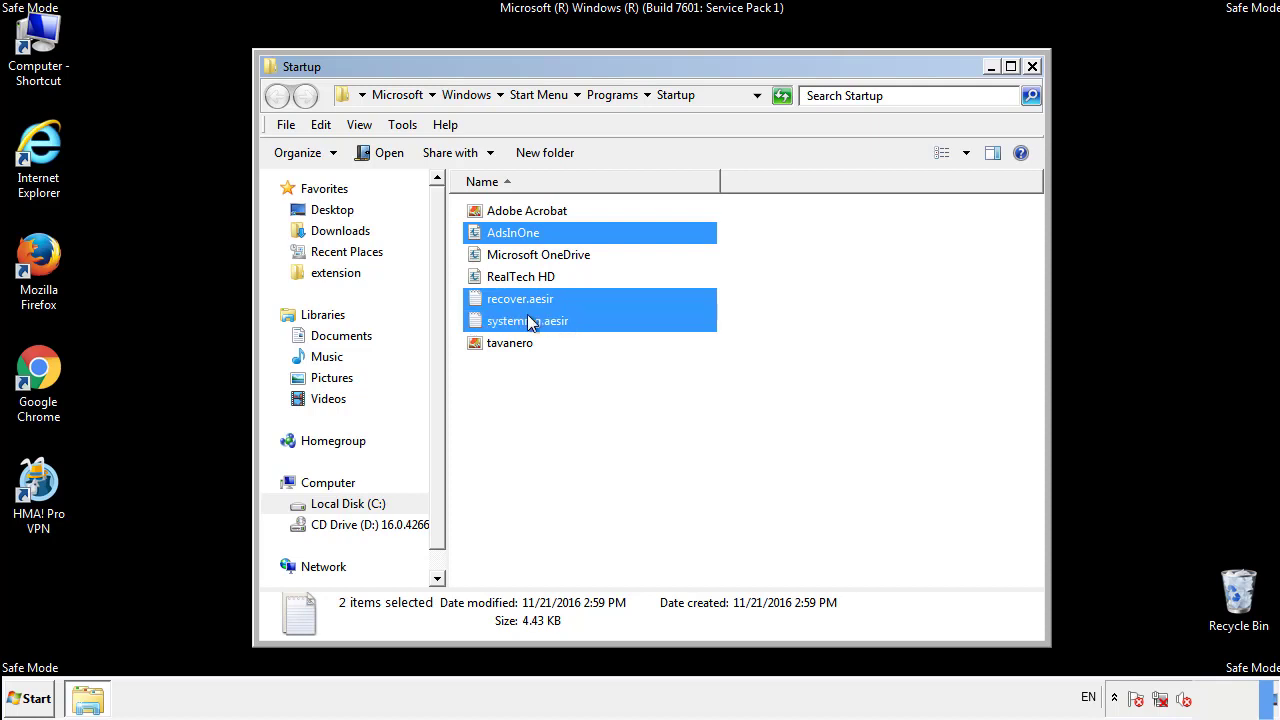
pyautogui.keyDown('ctrl'); pyautogui.click(511, 340); pyautogui.keyUp('ctrl')
pyautogui.rightClick(506, 344)
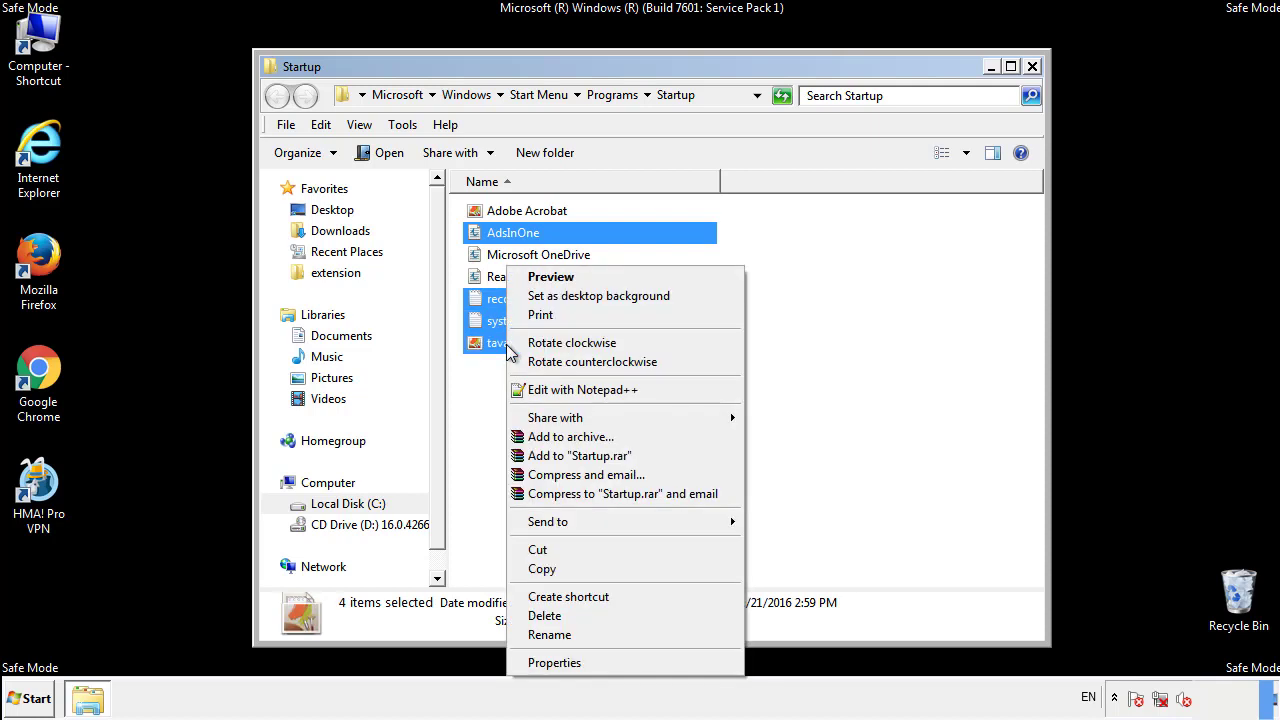
pyautogui.click(540, 615)
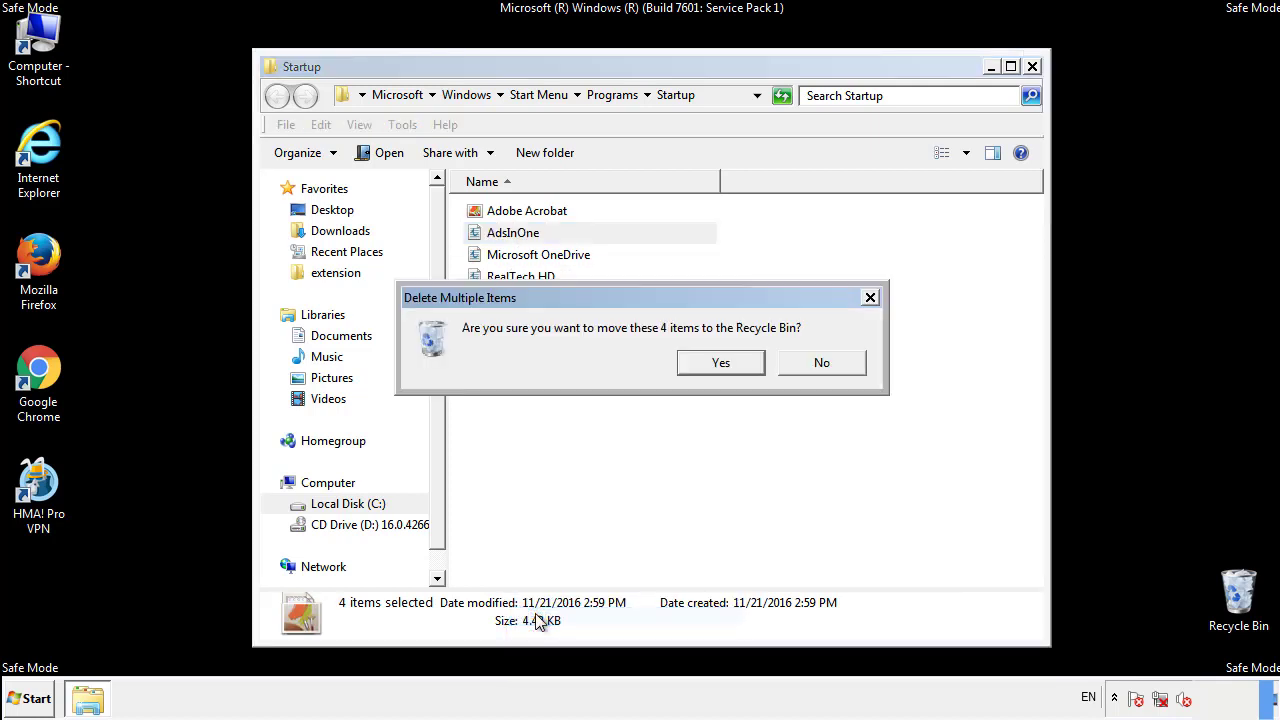
pyautogui.click(712, 366)
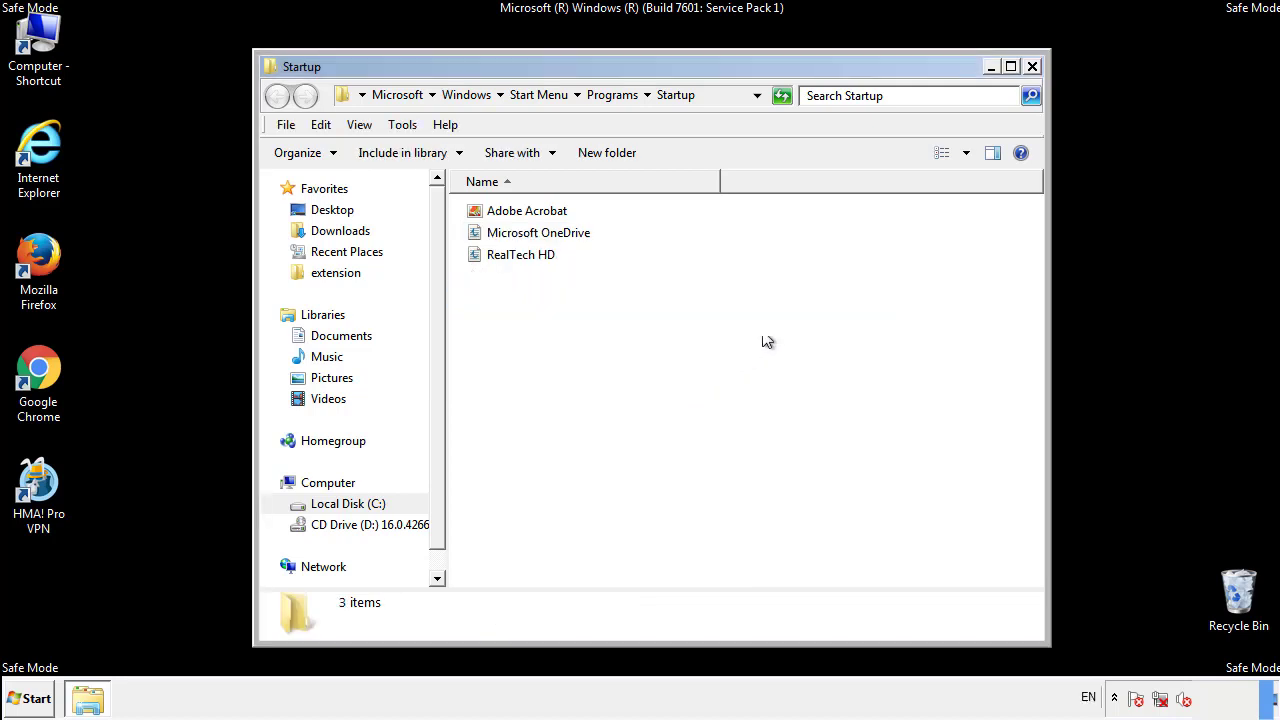
pyautogui.click(1032, 68)
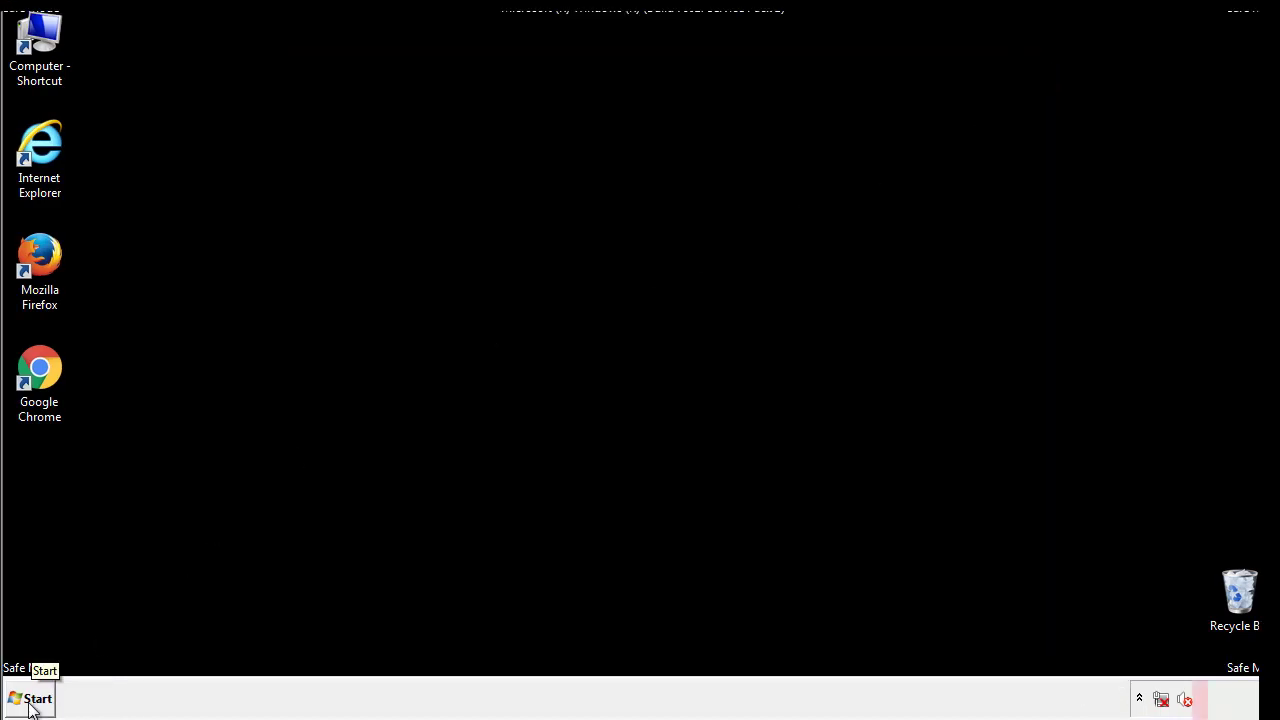
# Step: Launch Registry Editor by searching regedit from the Start menu
pyautogui.click(30, 707)
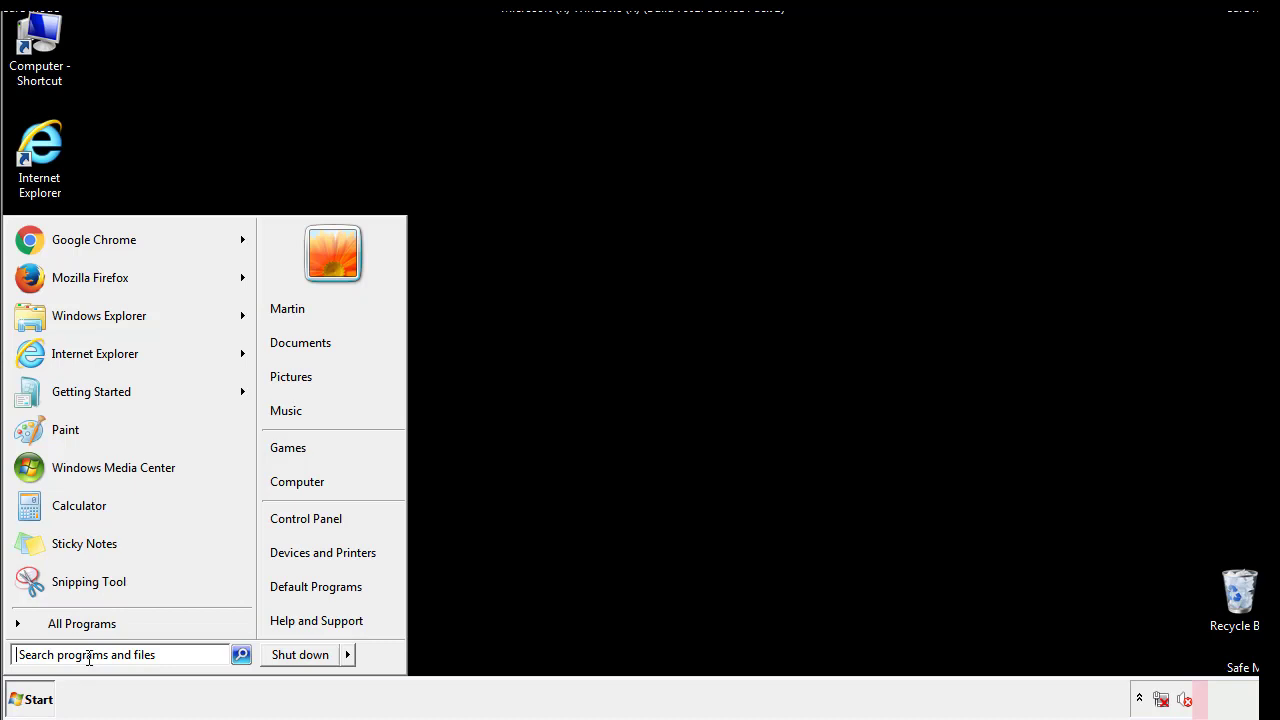
pyautogui.write('reged')
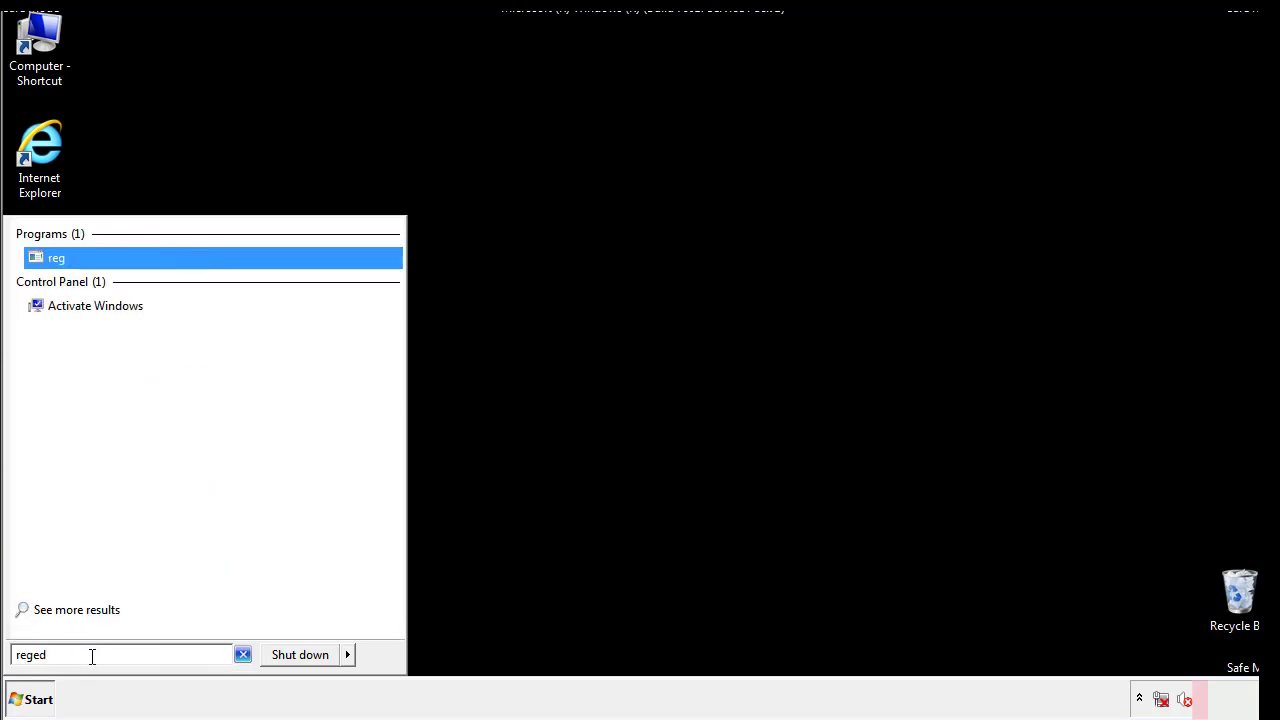
pyautogui.write('it')
pyautogui.press('Return')
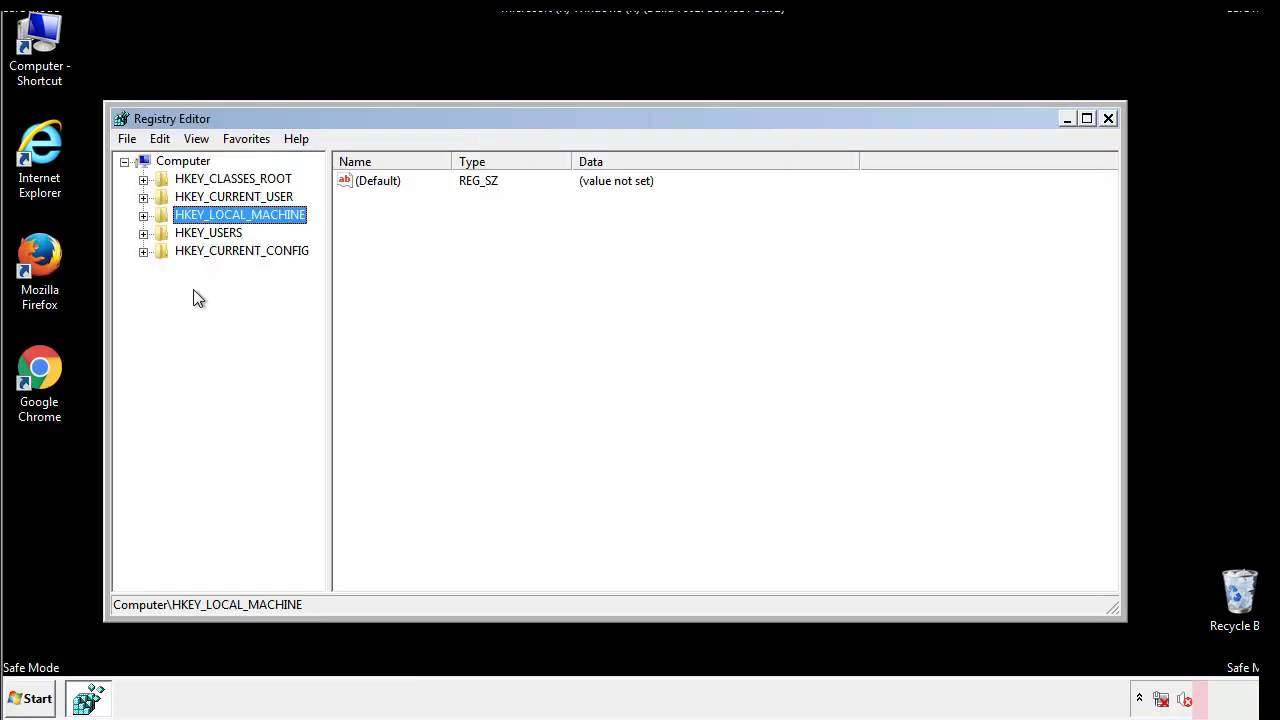
# Step: Expand HKEY_LOCAL_MACHINE\SOFTWARE\Microsoft\Windows\CurrentVersion to reveal Run and RunOnce
pyautogui.click(143, 216)
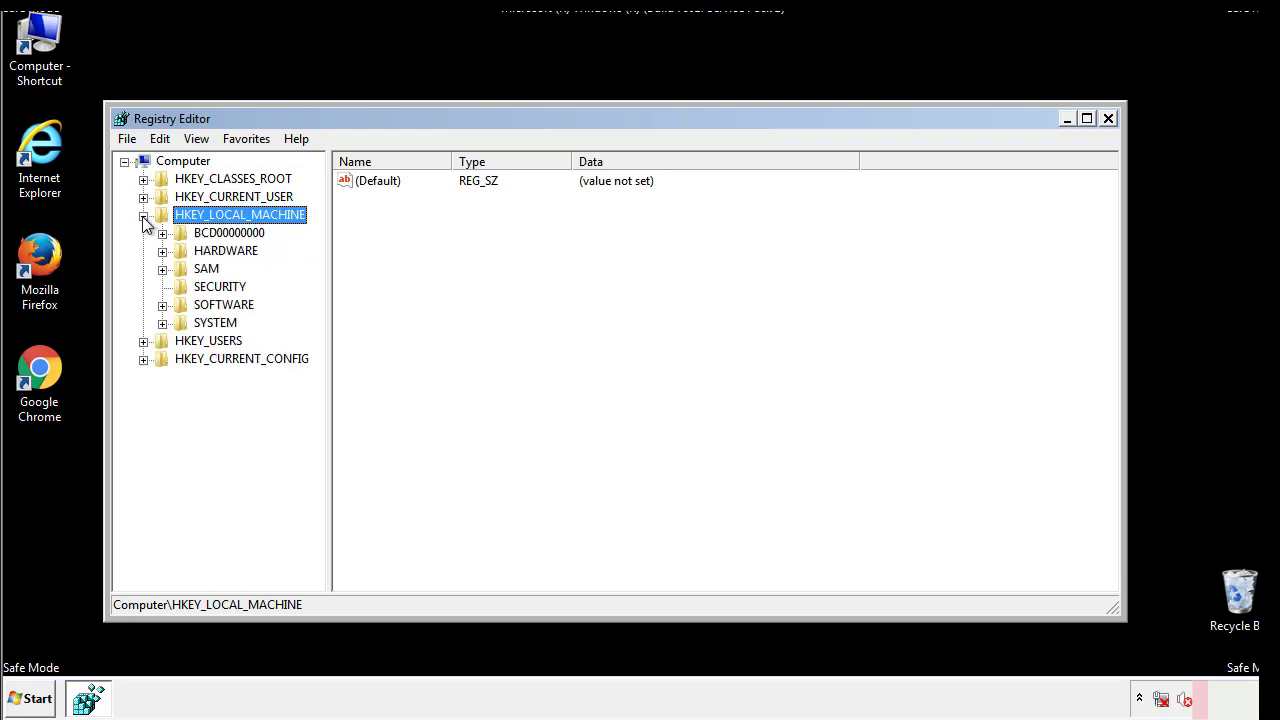
pyautogui.click(161, 305)
pyautogui.scroll(-1, 315, 295)
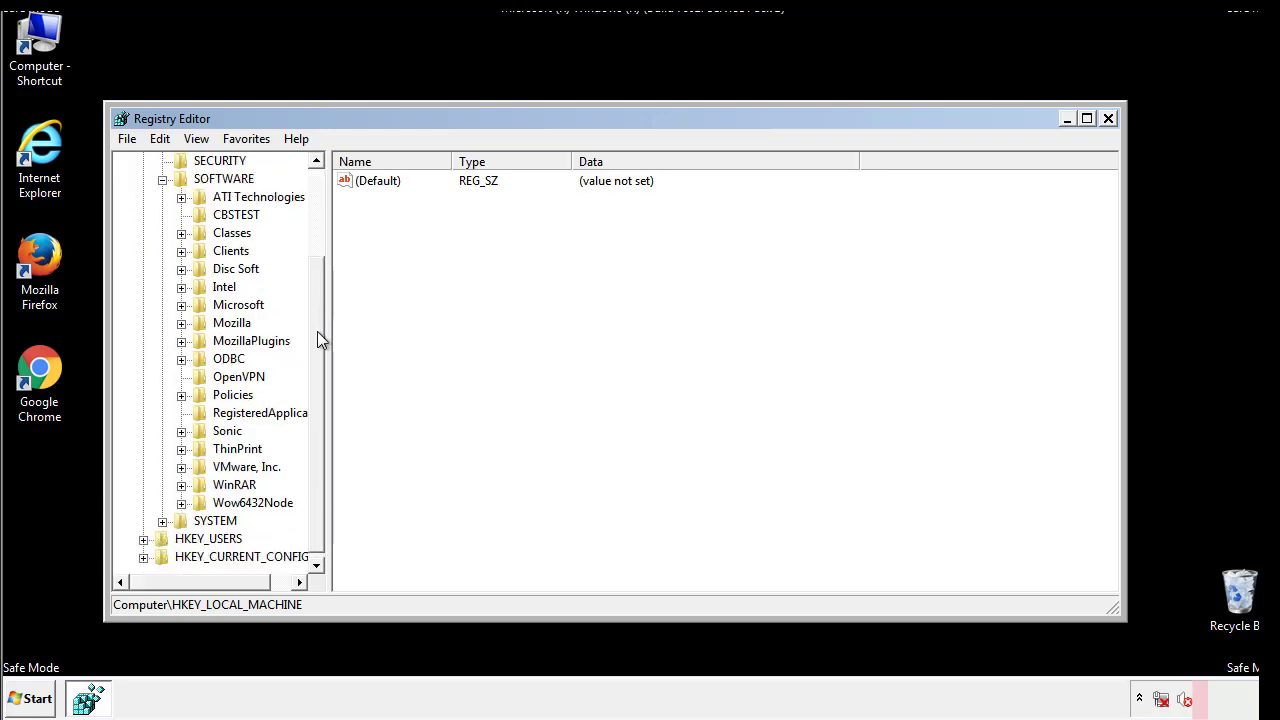
pyautogui.click(181, 305)
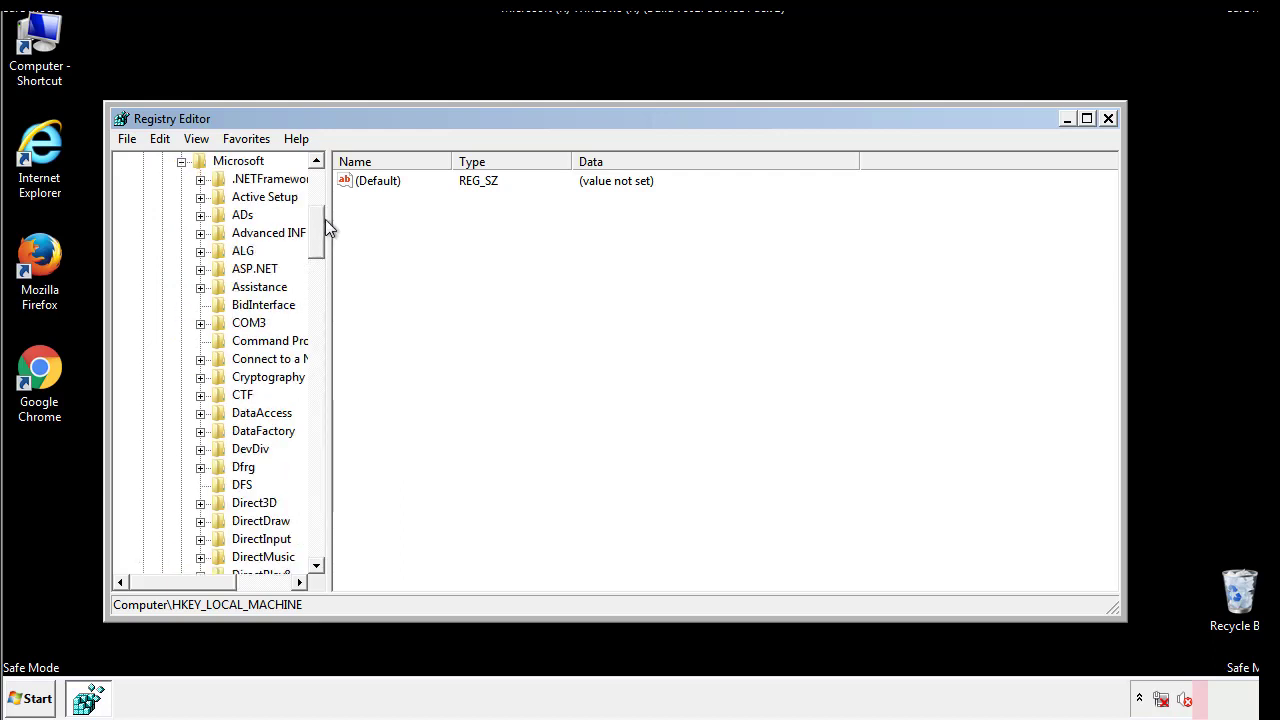
pyautogui.scroll(-6, 315, 288)
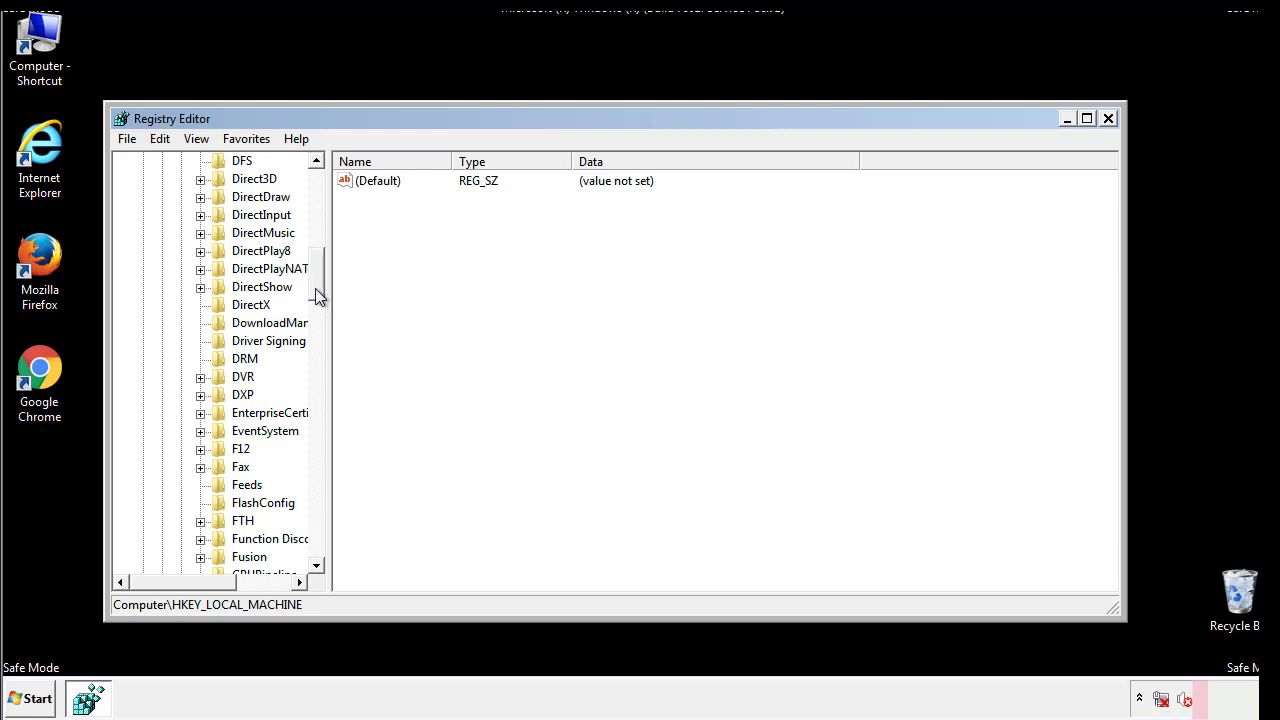
pyautogui.moveTo(315, 288)
pyautogui.mouseDown()
pyautogui.moveTo(316, 528)
pyautogui.moveTo(314, 515)
pyautogui.mouseUp()
pyautogui.click(200, 305)
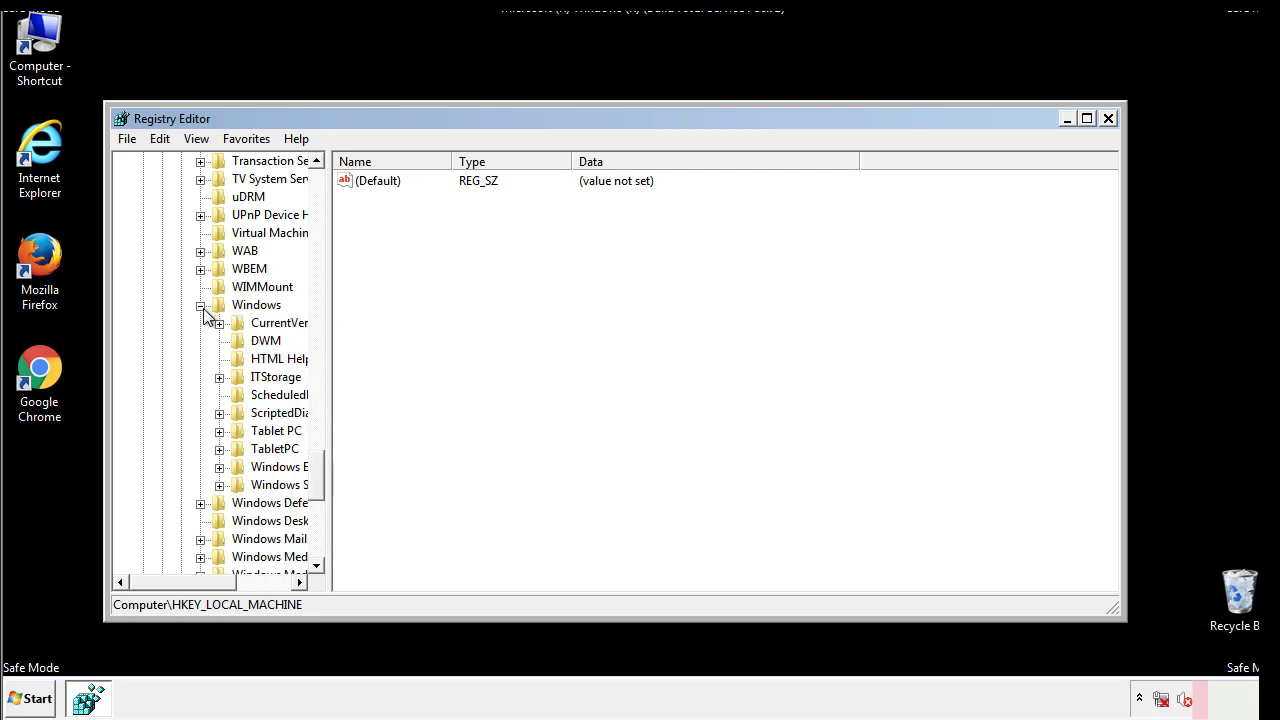
pyautogui.moveTo(175, 583); pyautogui.dragTo(204, 587)
pyautogui.click(164, 323)
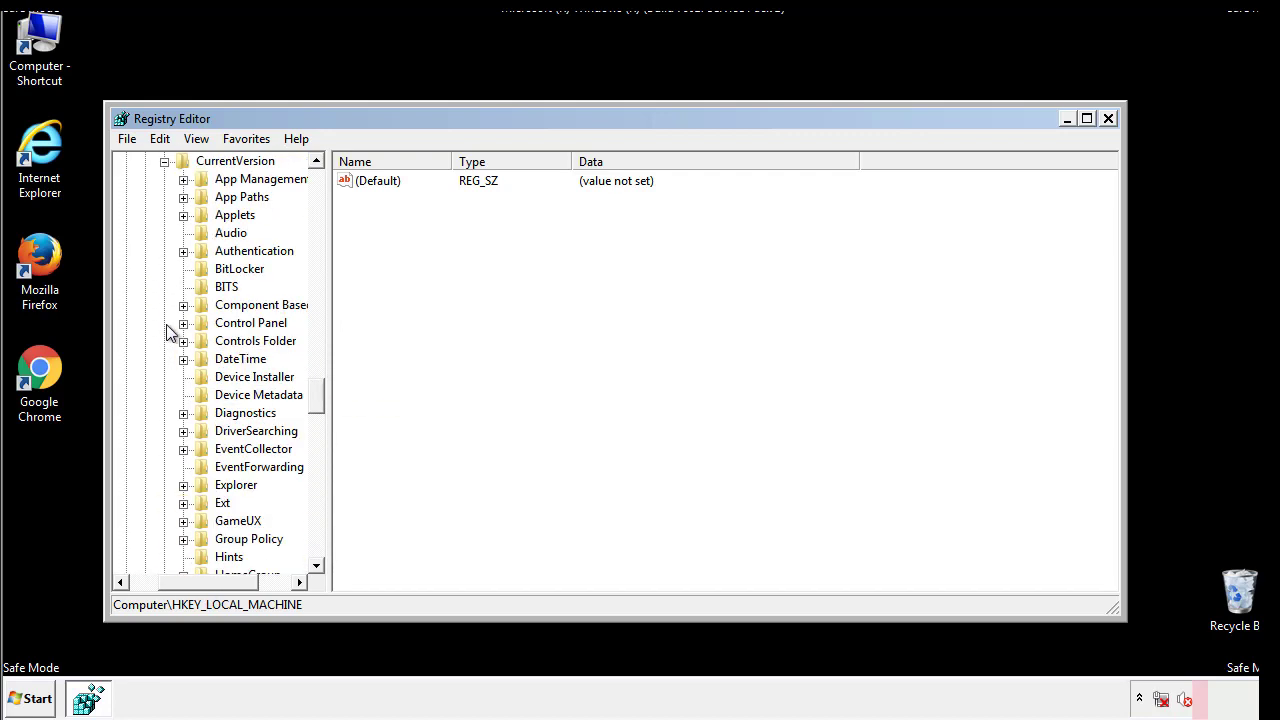
pyautogui.moveTo(325, 395); pyautogui.dragTo(319, 470)
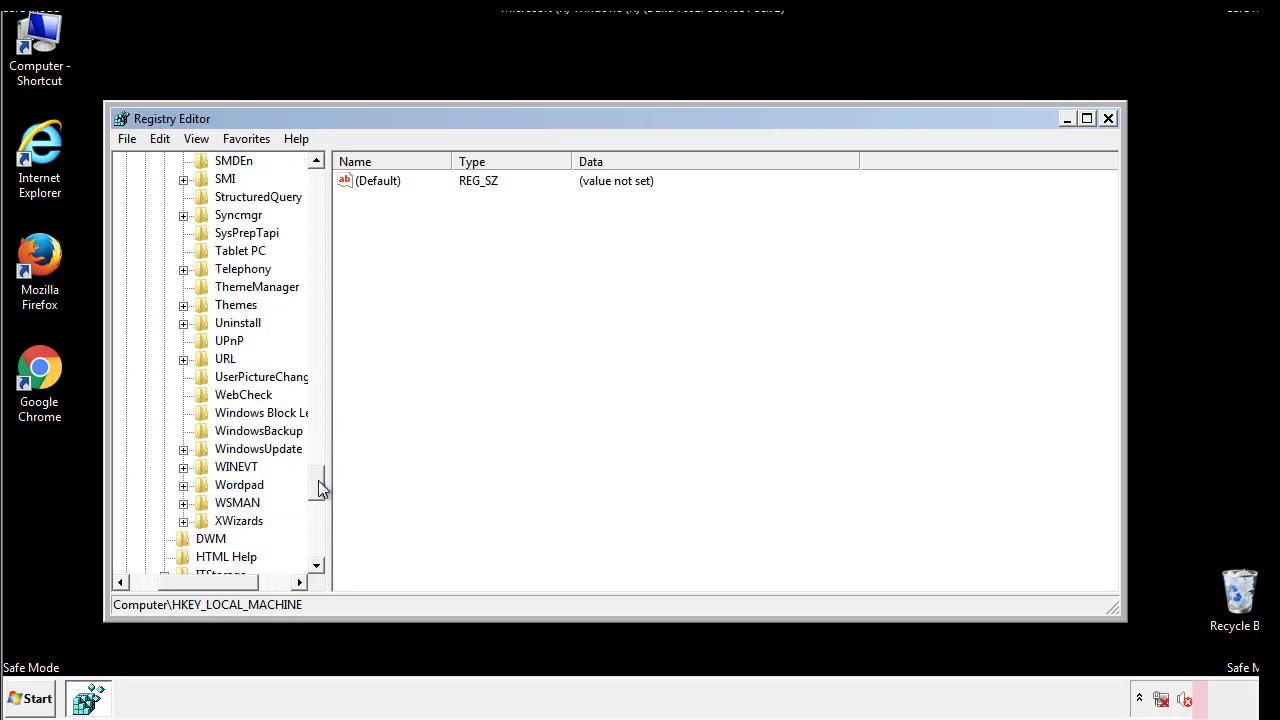
pyautogui.moveTo(319, 470); pyautogui.dragTo(316, 463)
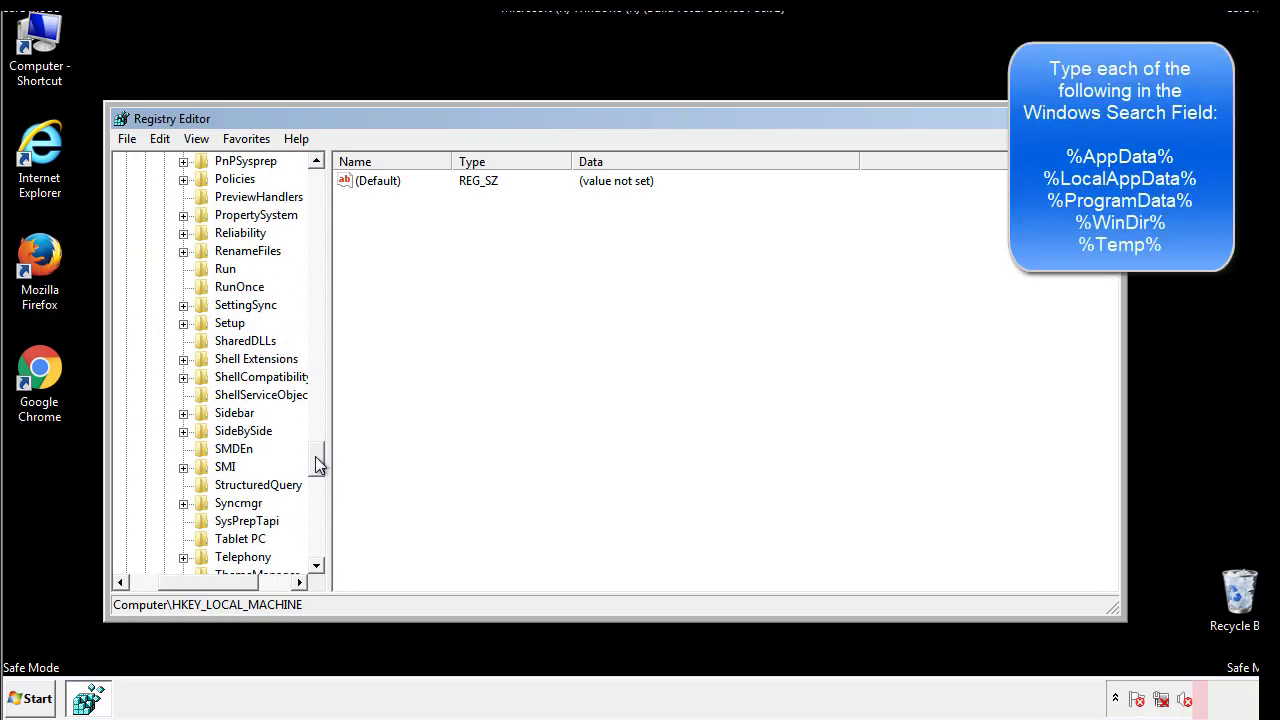
# Step: Delete the tappi.loc value from the HKLM Run key, leaving only the VMware entry
pyautogui.click(212, 271)
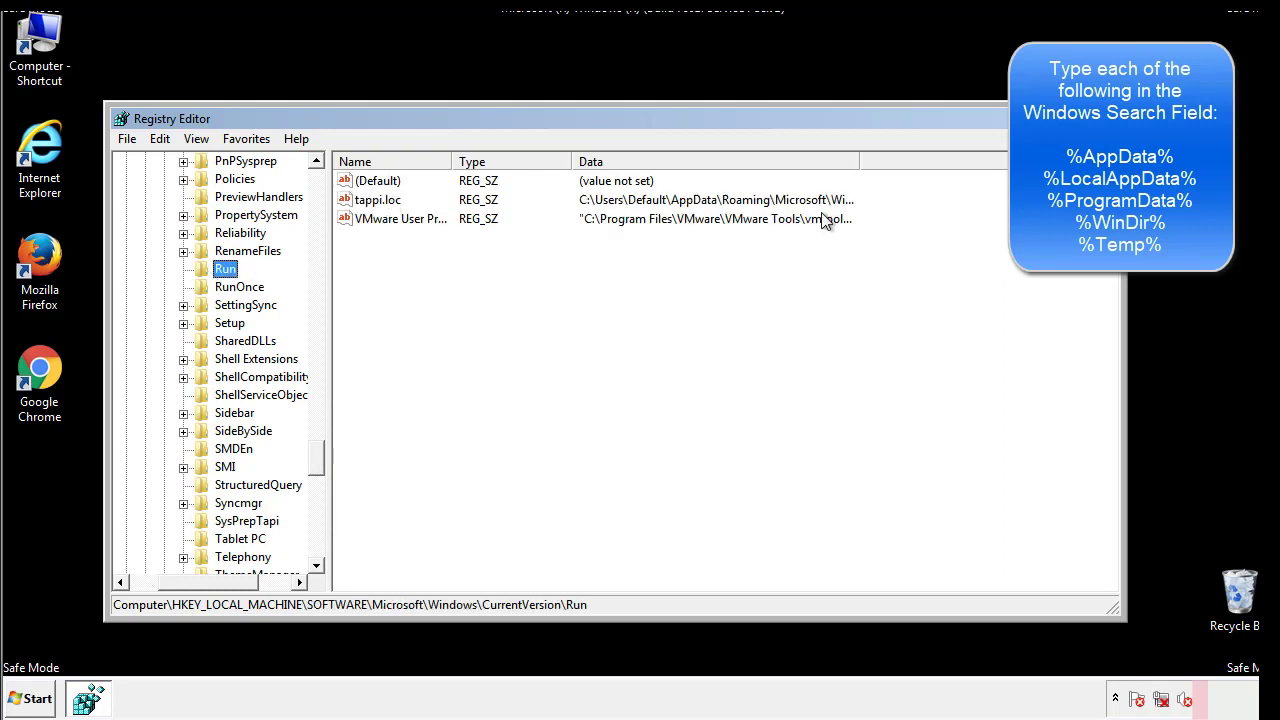
pyautogui.click(380, 206)
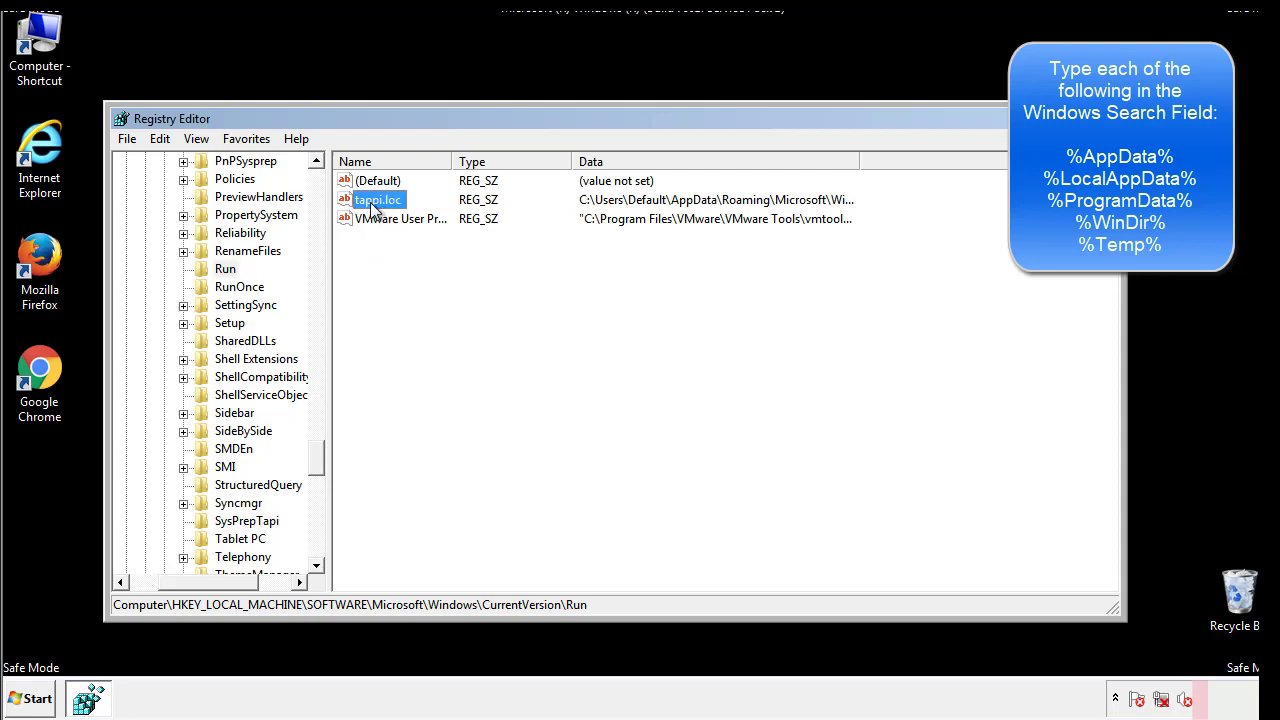
pyautogui.rightClick(370, 204)
pyautogui.click(400, 261)
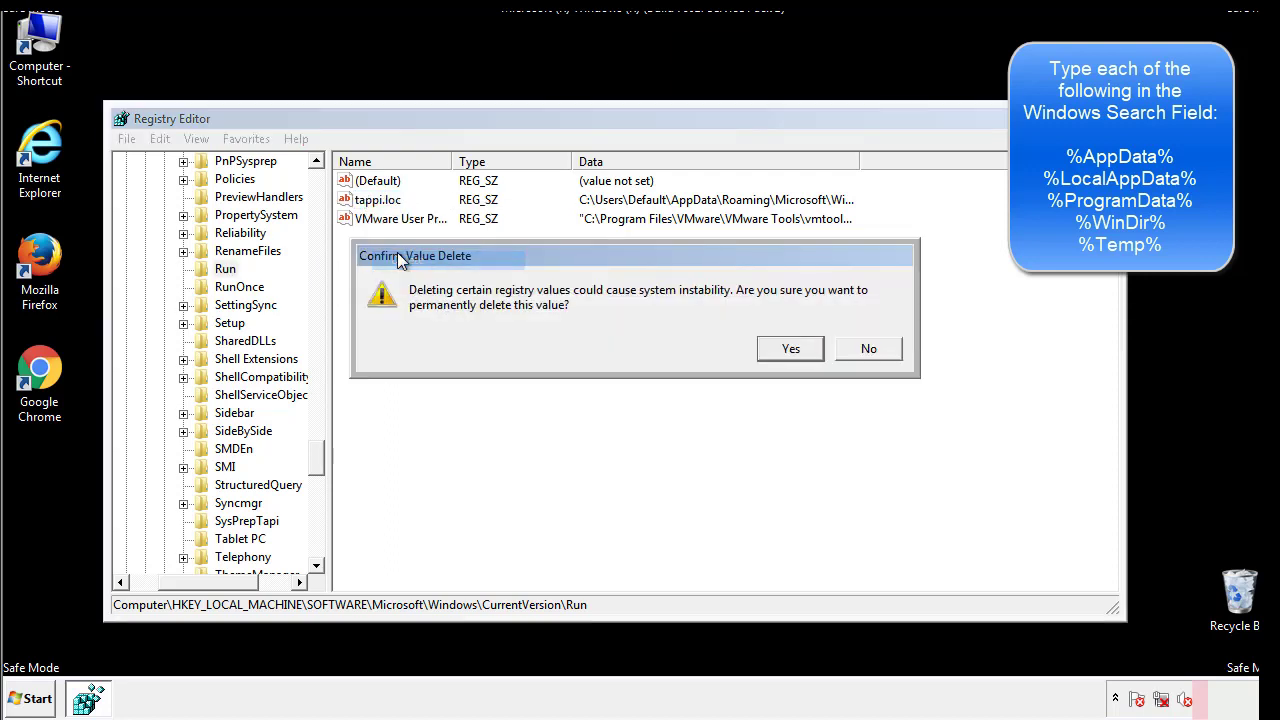
pyautogui.click(779, 354)
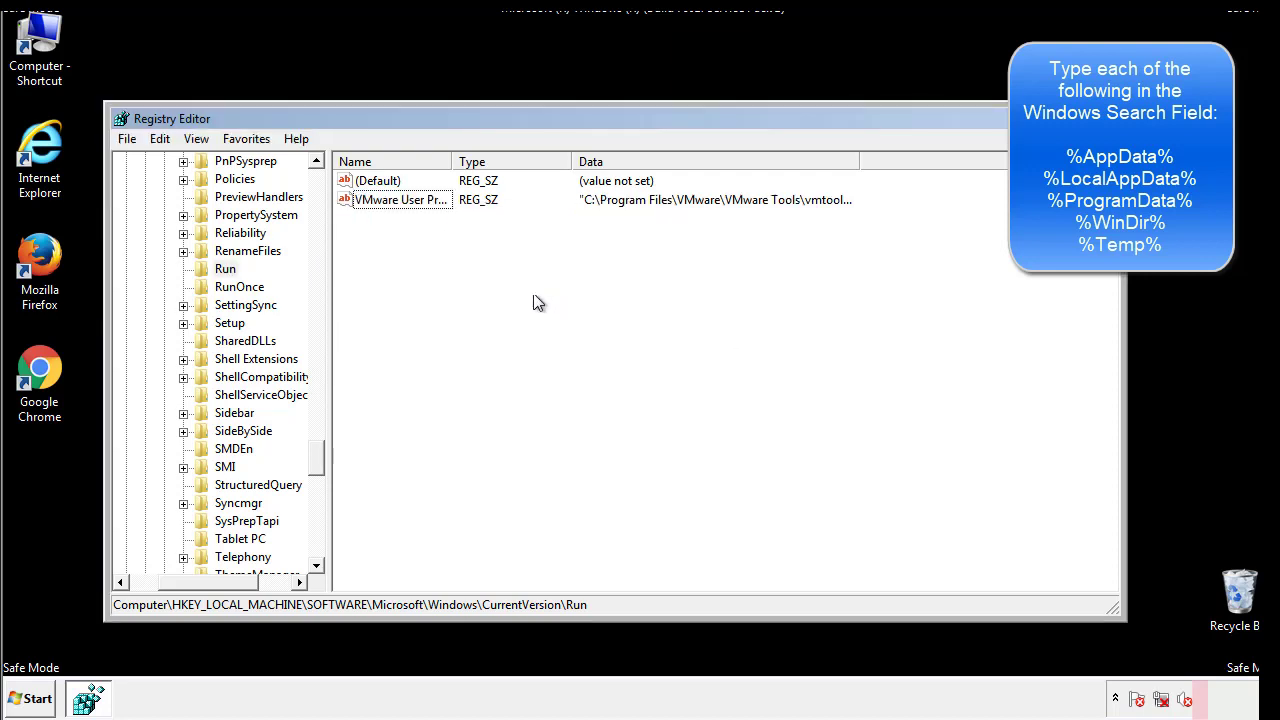
pyautogui.moveTo(320, 451); pyautogui.dragTo(317, 543)
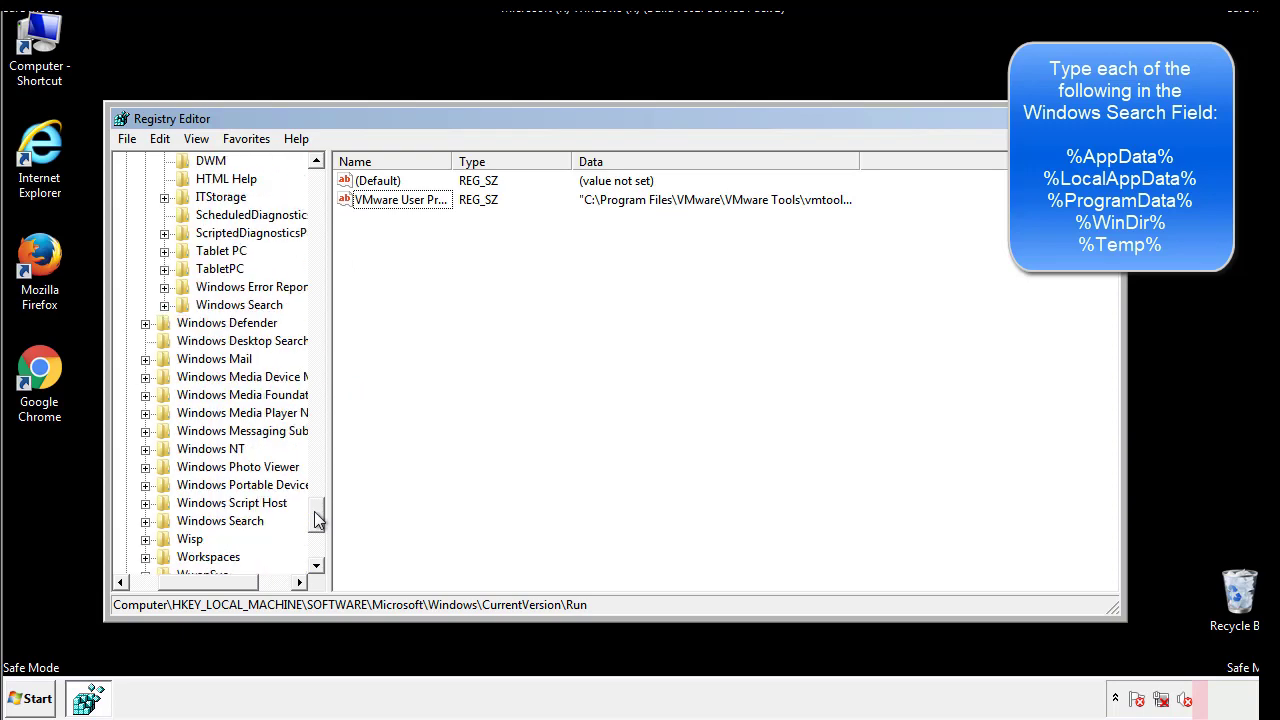
pyautogui.moveTo(216, 584); pyautogui.dragTo(155, 591)
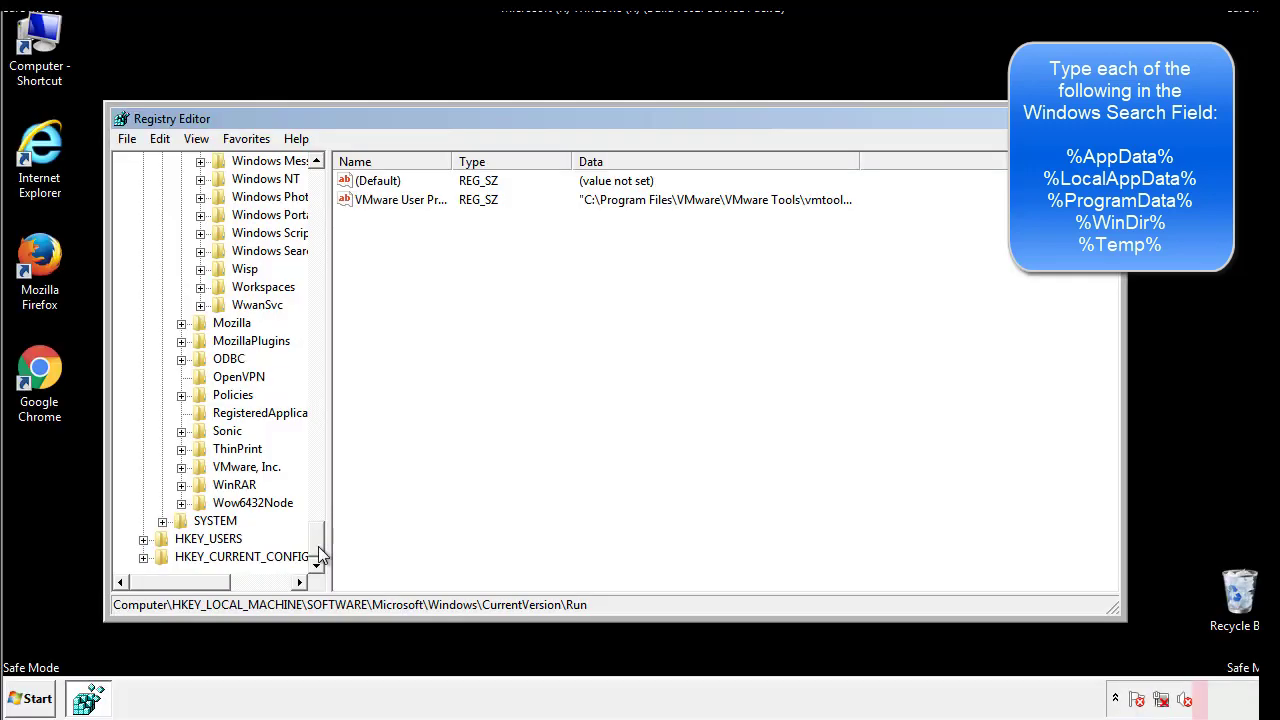
pyautogui.moveTo(318, 545); pyautogui.dragTo(326, 190)
# Step: Collapse HKEY_LOCAL_MACHINE and expand HKEY_CURRENT_USER\Software\Microsoft\Windows\CurrentVersion
pyautogui.click(143, 215)
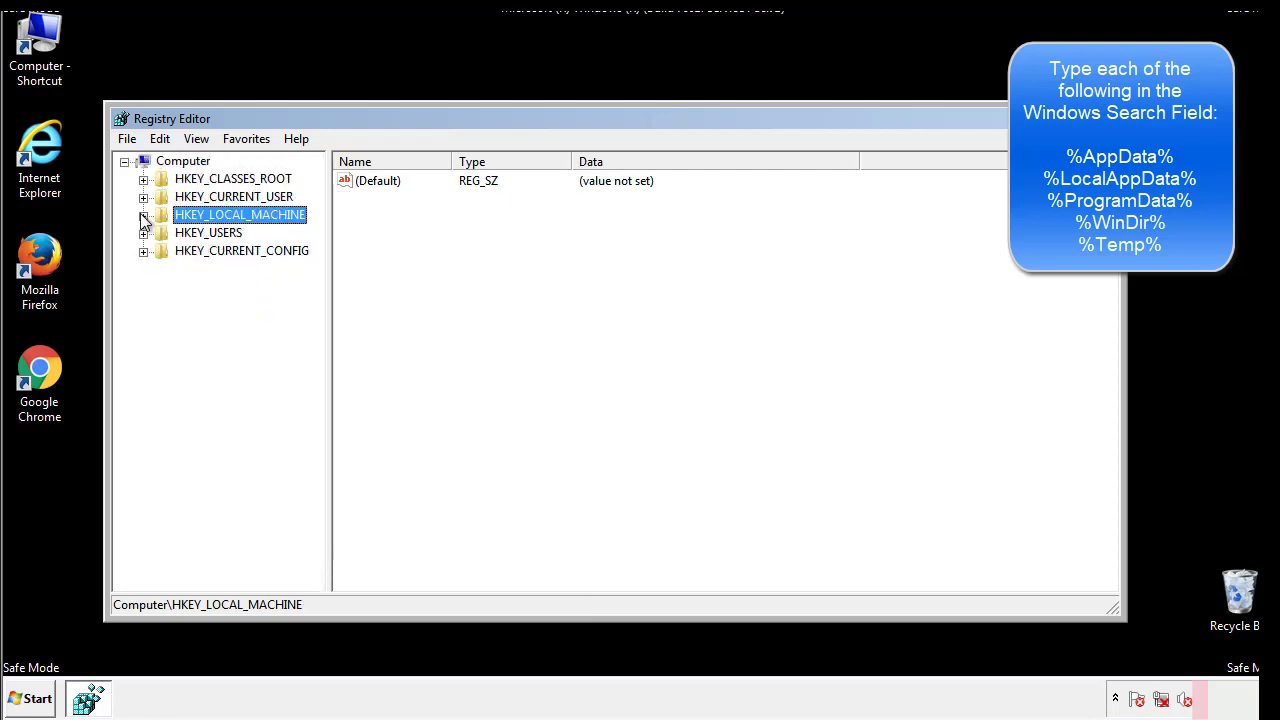
pyautogui.click(143, 197)
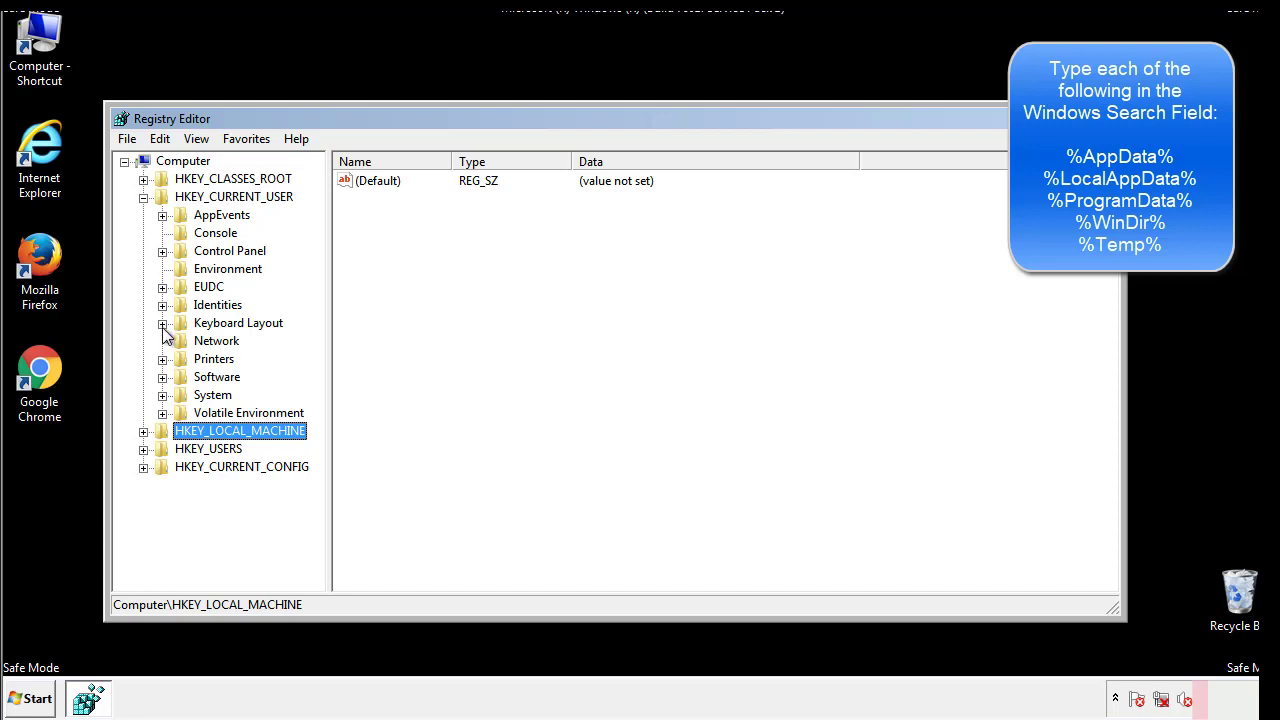
pyautogui.click(162, 377)
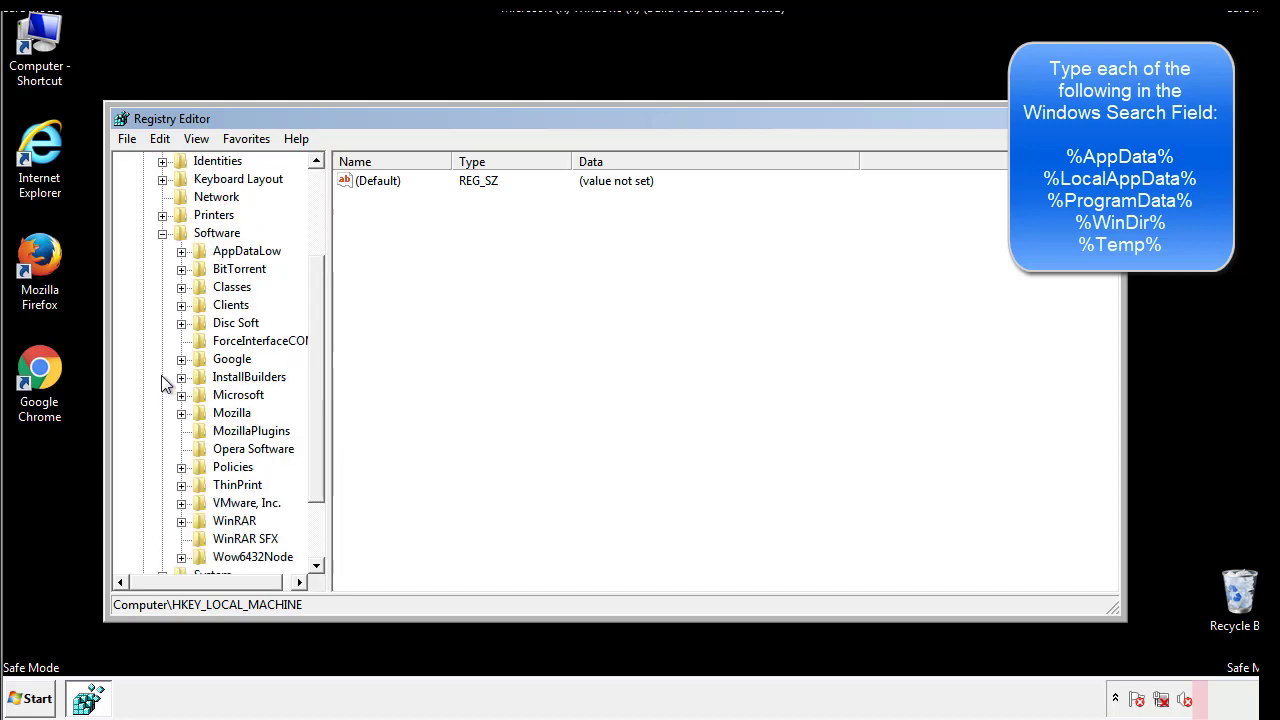
pyautogui.moveTo(314, 363); pyautogui.dragTo(314, 381)
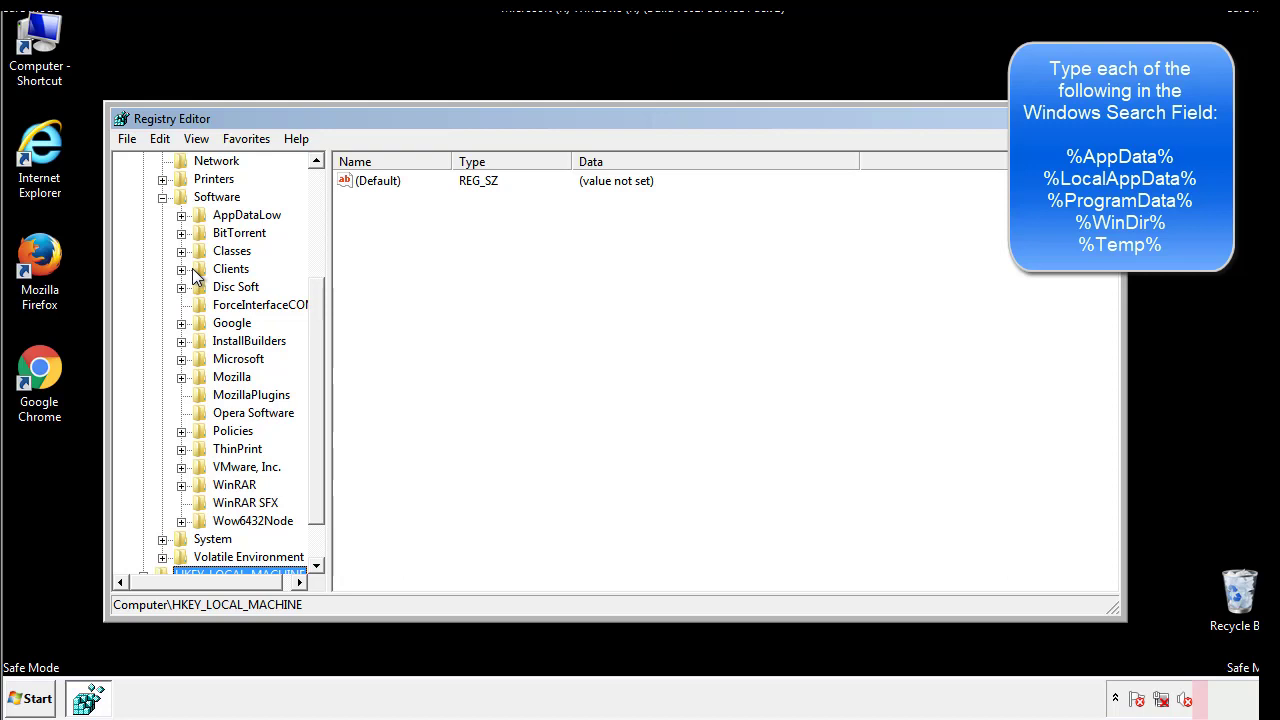
pyautogui.click(181, 360)
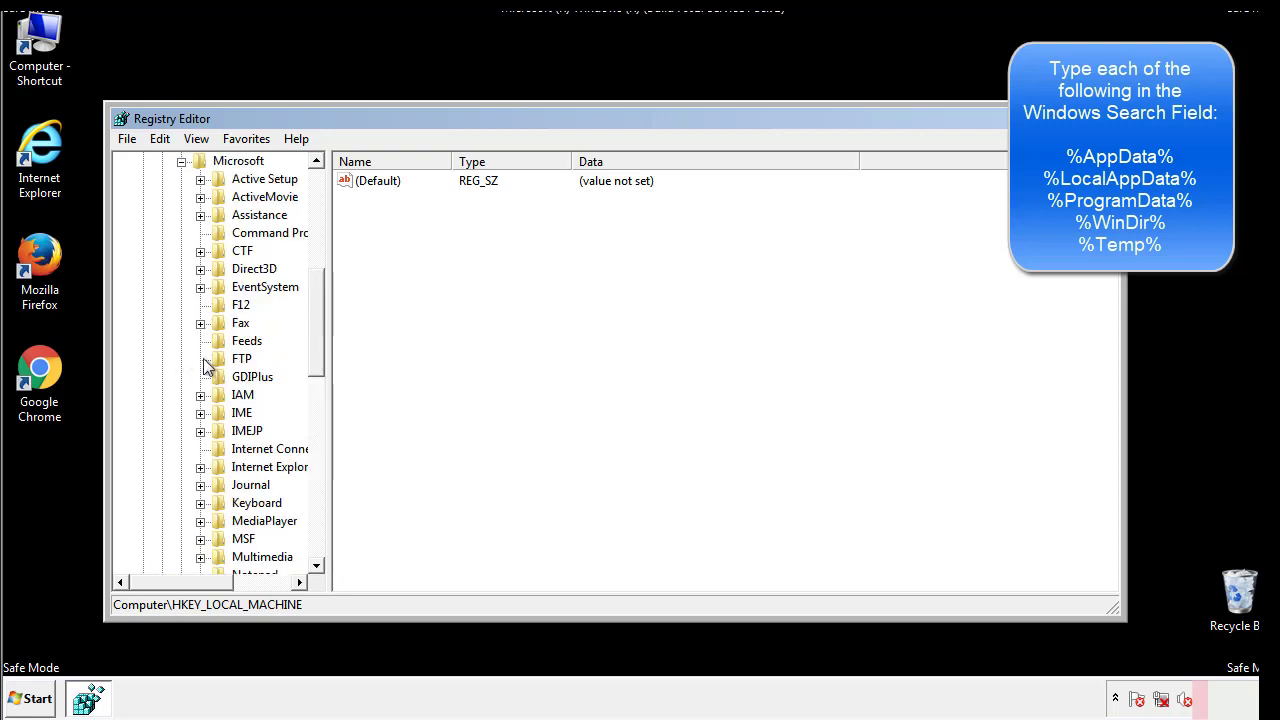
pyautogui.moveTo(314, 292); pyautogui.dragTo(318, 425)
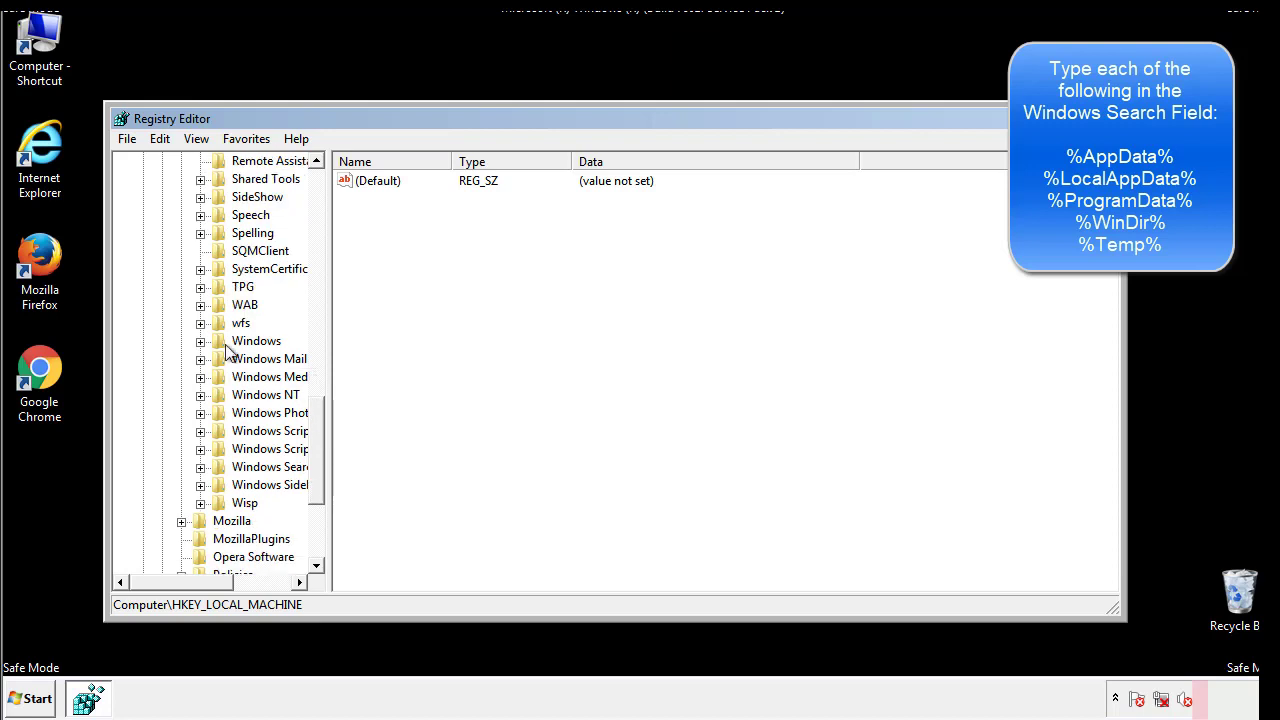
pyautogui.click(200, 341)
pyautogui.click(219, 360)
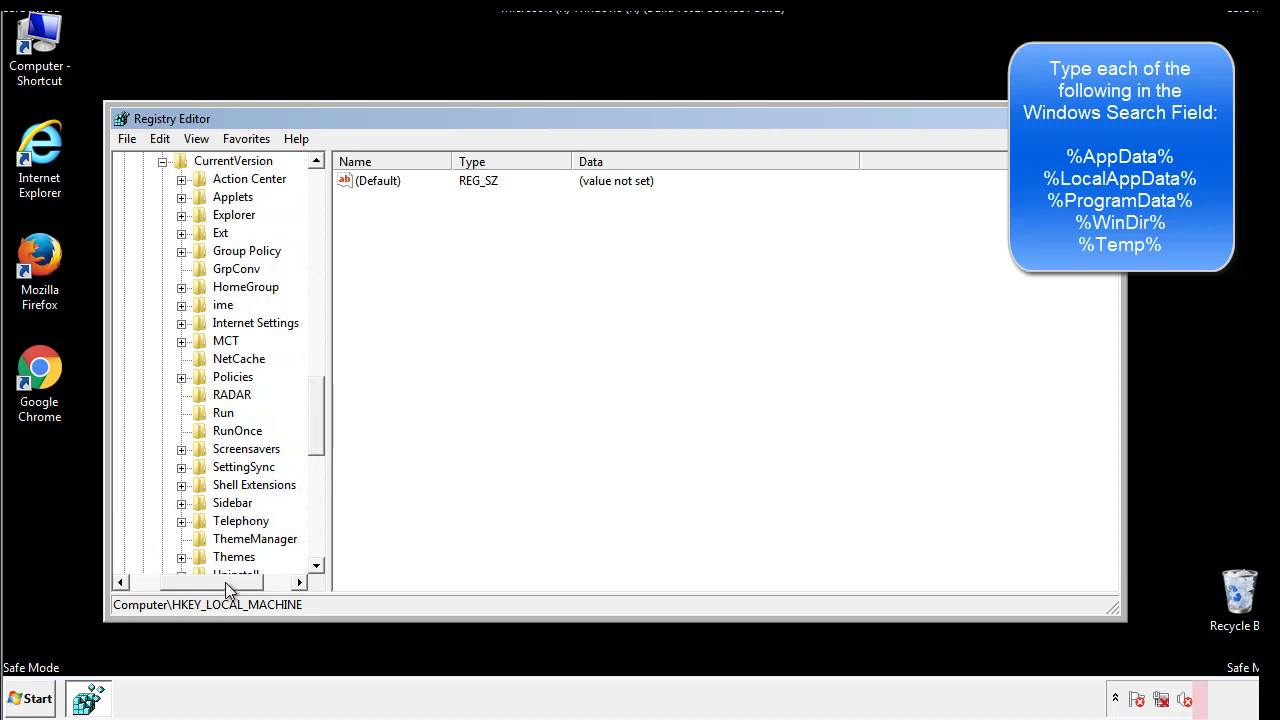
# Step: View the HKCU Run key's values, only a DAEMON Tools Lite agent, then collapse Windows
pyautogui.click(219, 409)
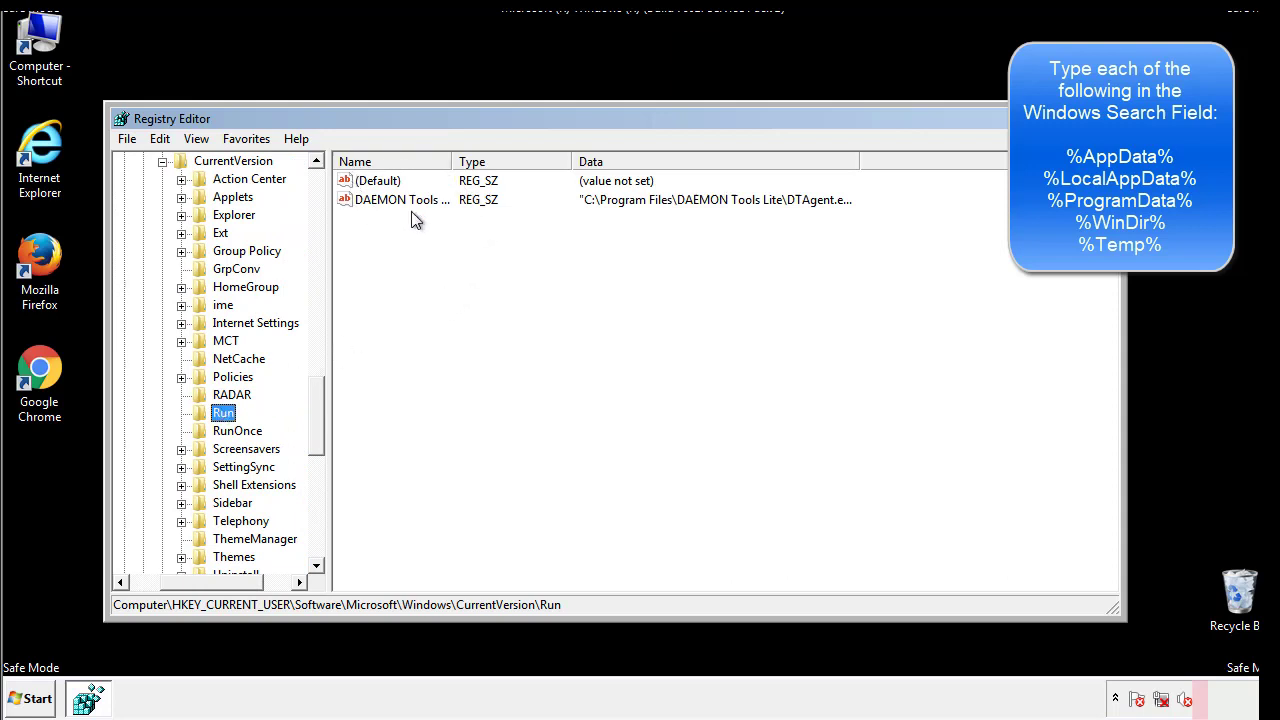
pyautogui.click(545, 230)
pyautogui.moveTo(212, 579); pyautogui.dragTo(180, 581)
pyautogui.moveTo(324, 434); pyautogui.dragTo(316, 417)
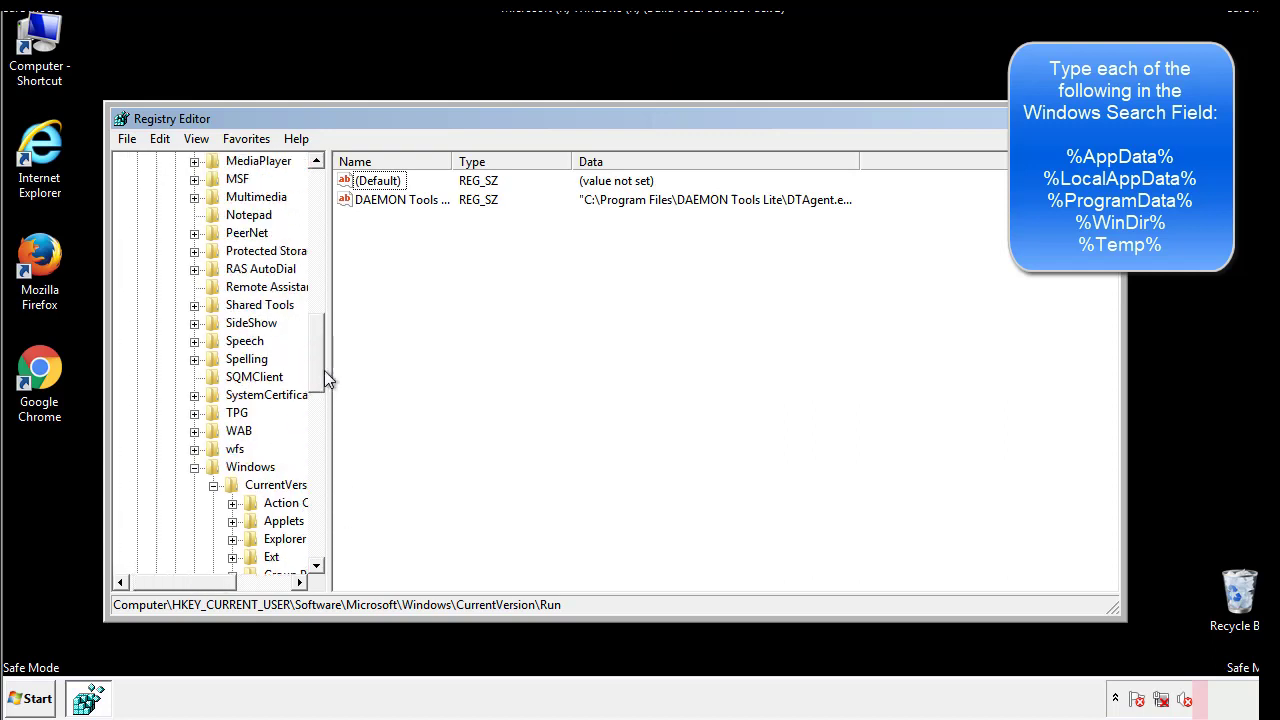
pyautogui.click(195, 467)
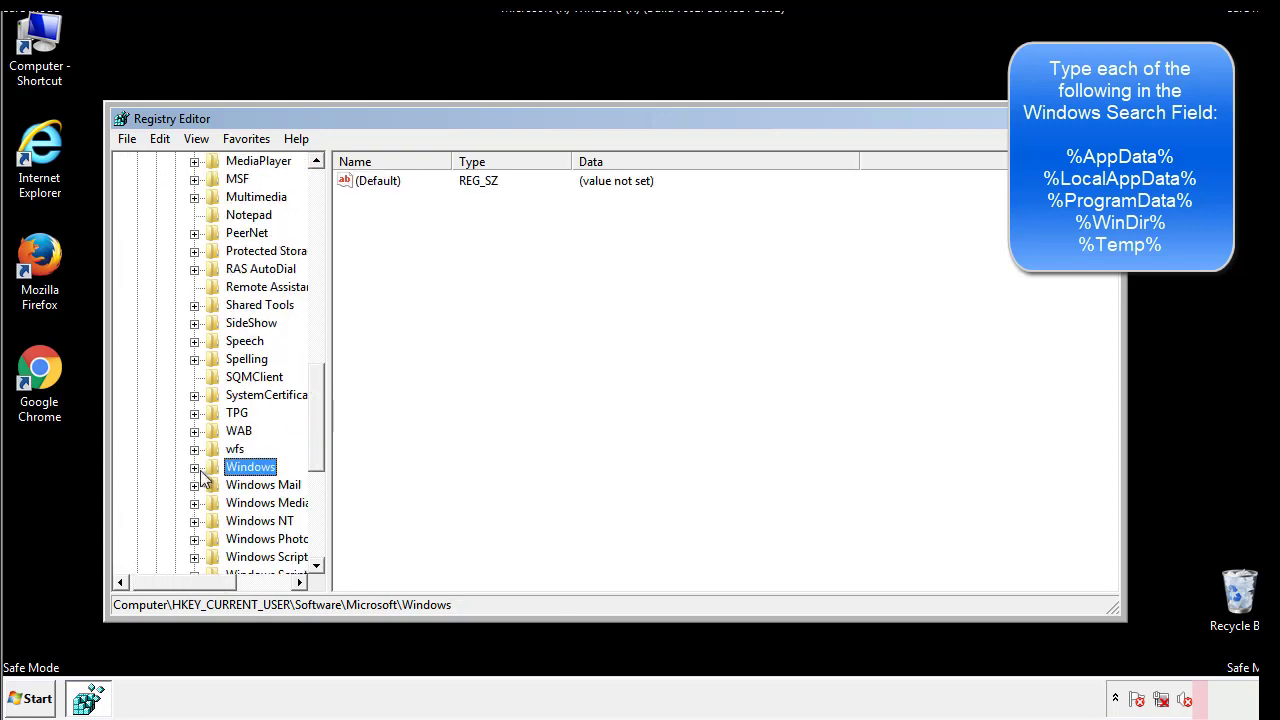
# Step: Search the registry for %temp% using Edit > Find
pyautogui.moveTo(321, 445); pyautogui.dragTo(322, 247)
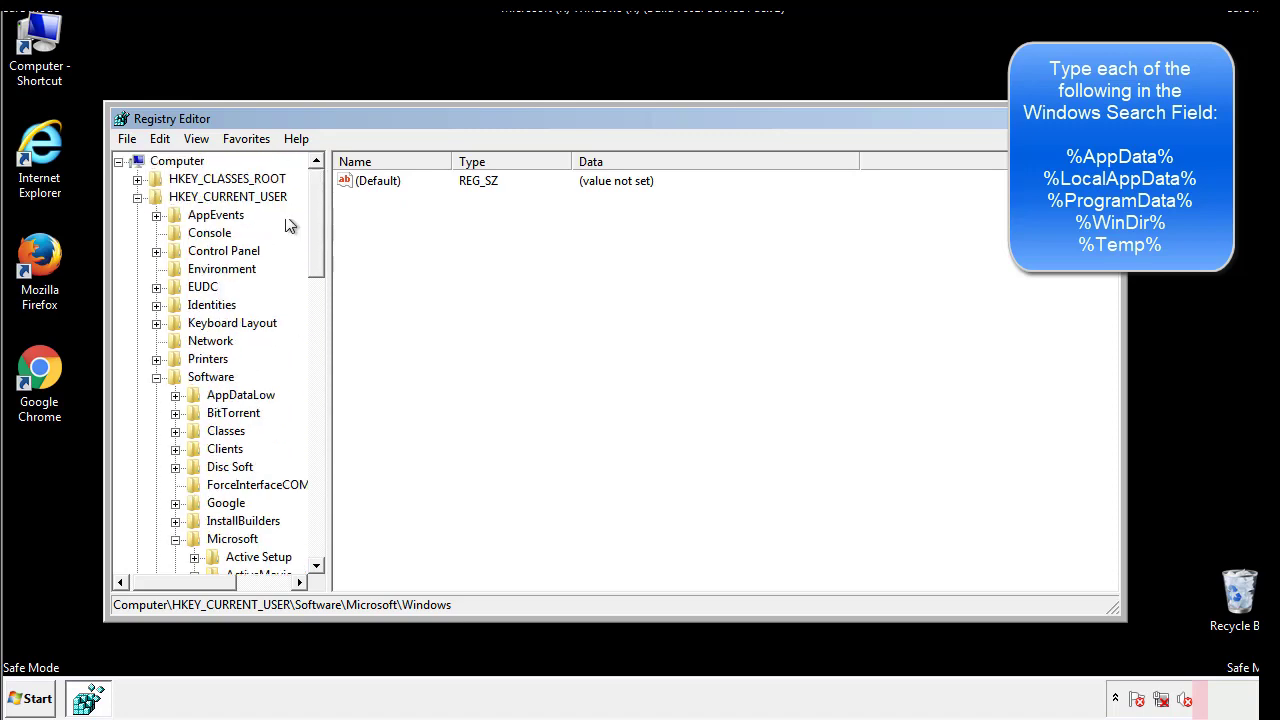
pyautogui.click(160, 139)
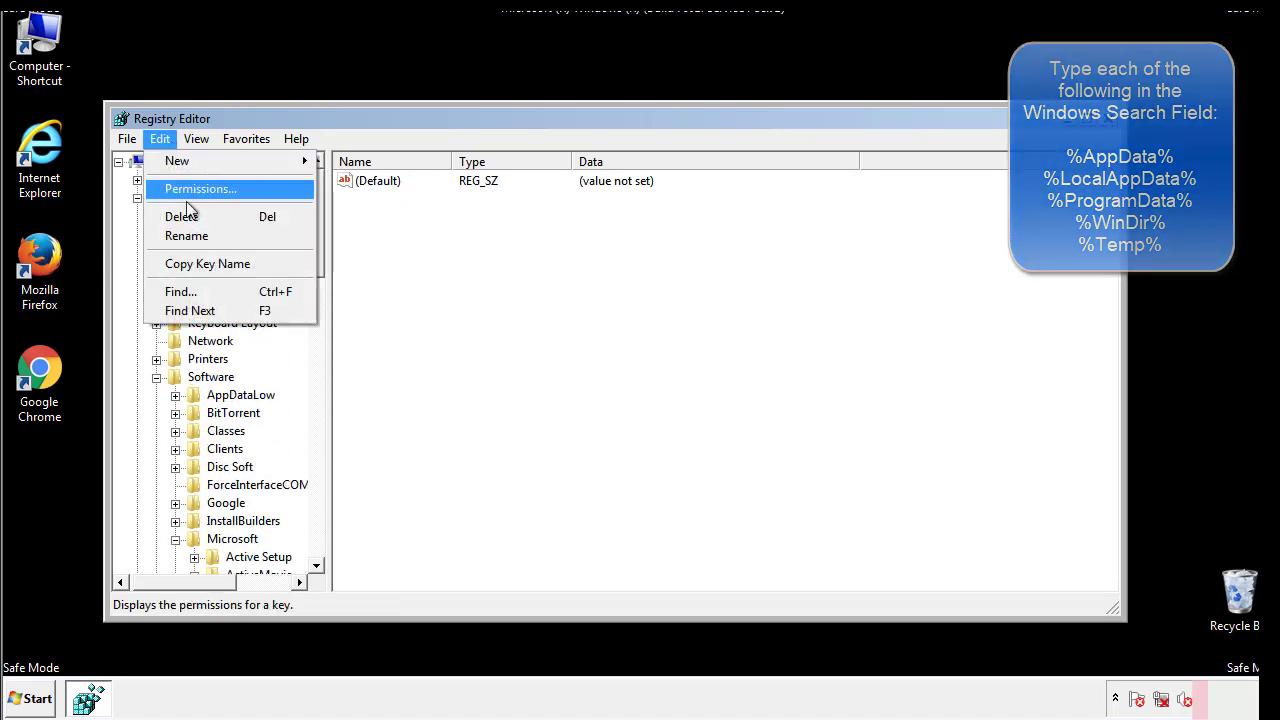
pyautogui.click(180, 291)
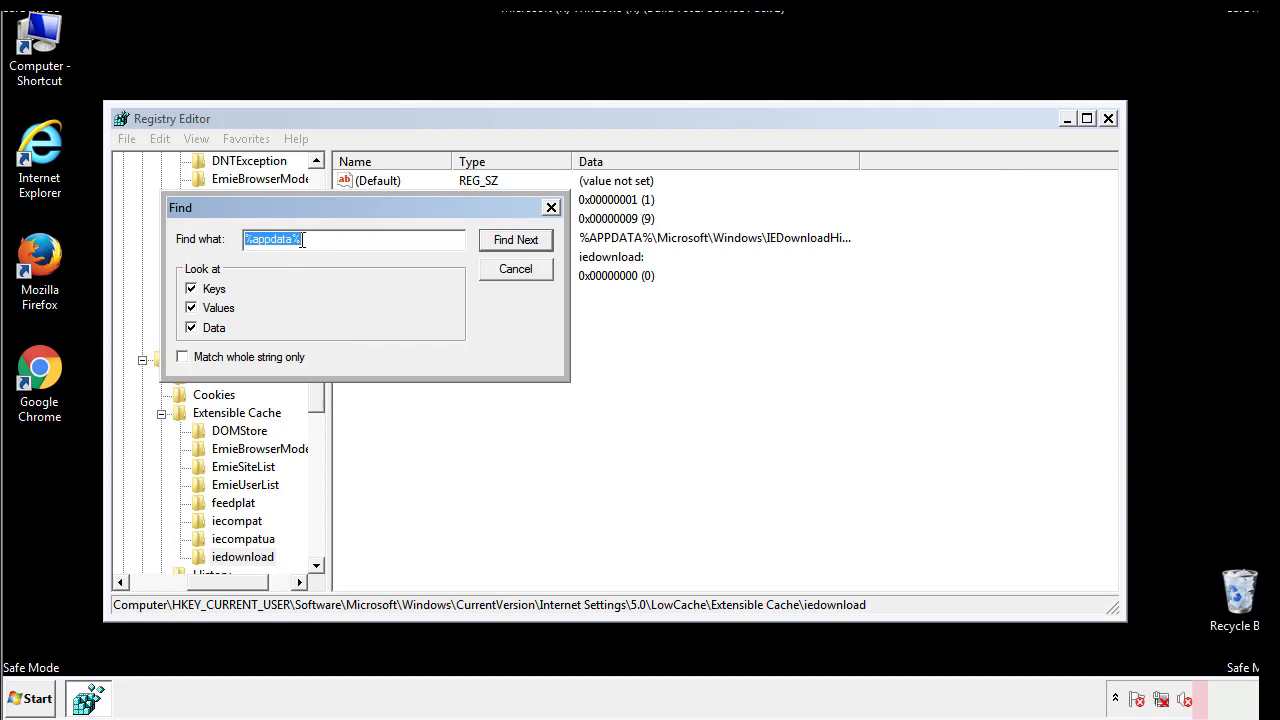
pyautogui.write('%t')
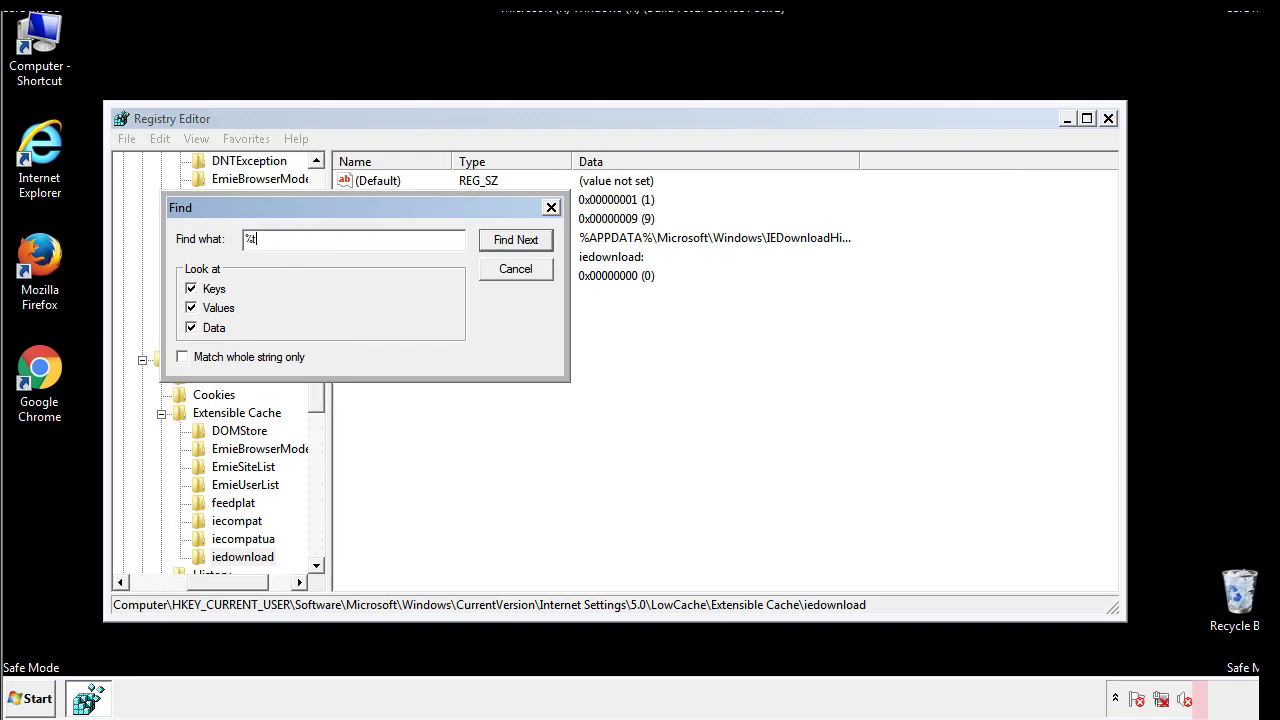
pyautogui.write('emp%')
pyautogui.press('Return')
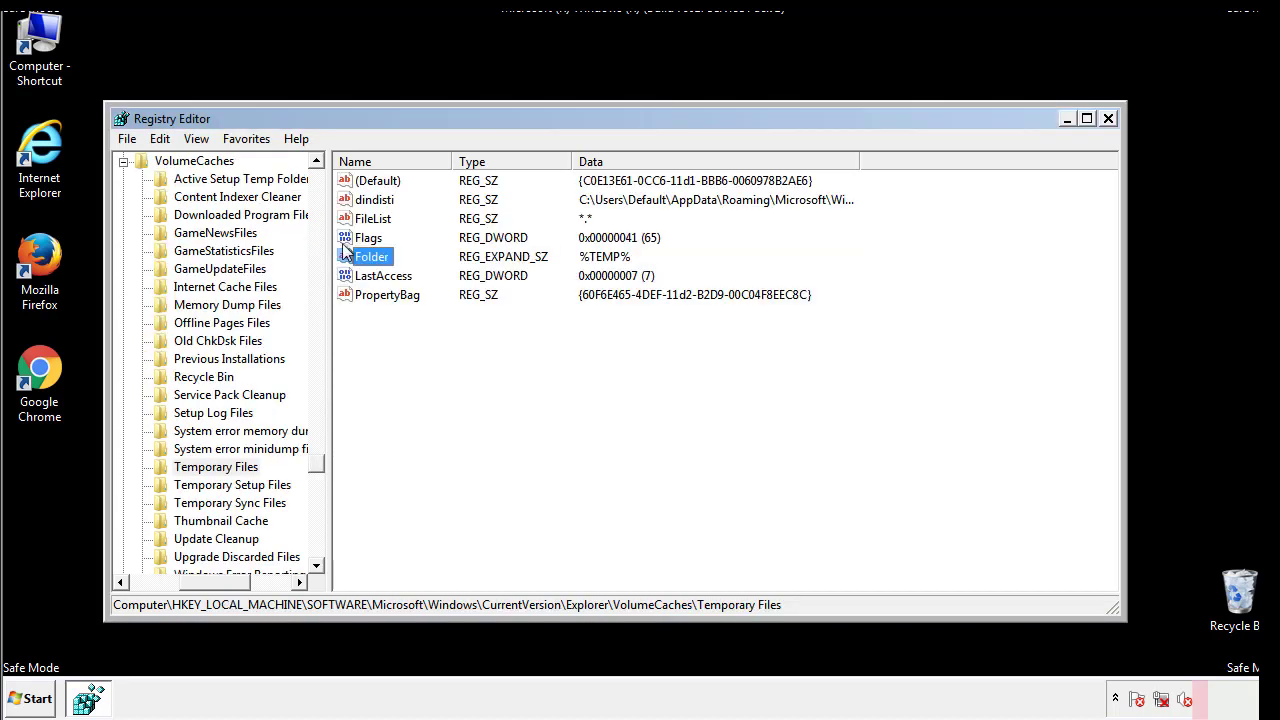
# Step: Delete all values in the VolumeCaches Temporary Files key, leaving only (Default)
pyautogui.click(528, 348)
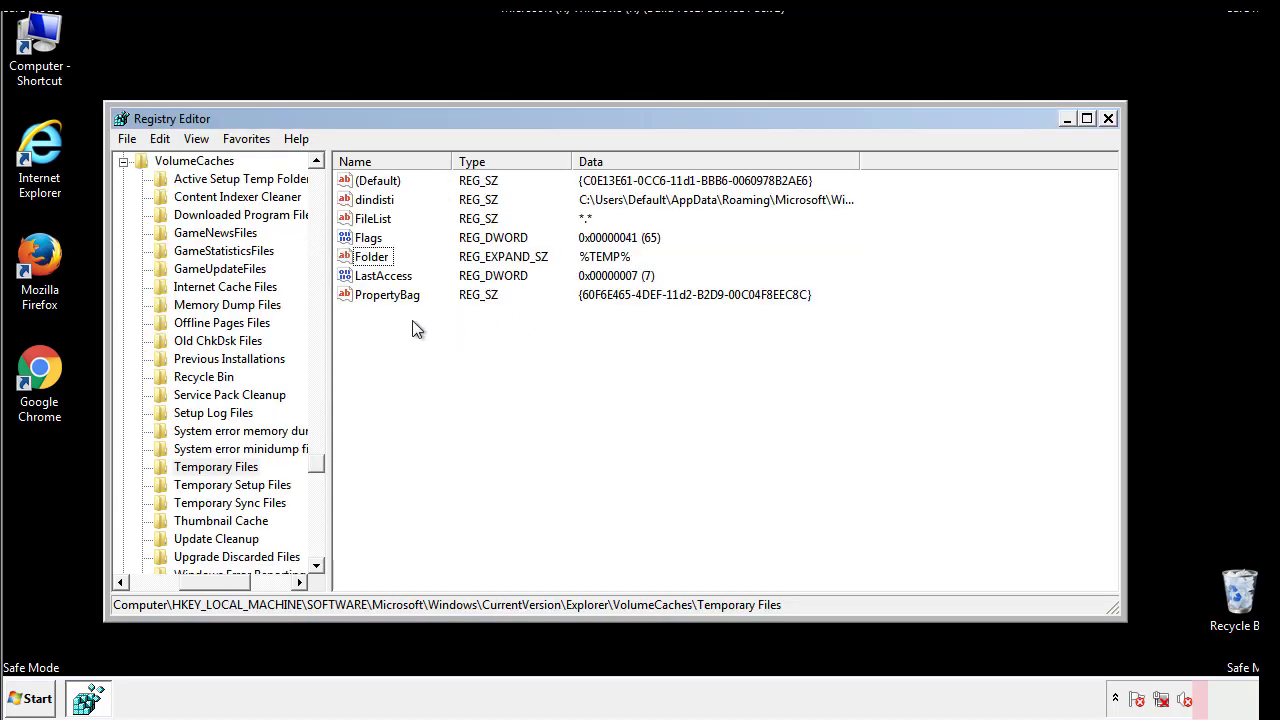
pyautogui.moveTo(412, 321)
pyautogui.mouseDown()
pyautogui.moveTo(378, 290)
pyautogui.moveTo(362, 204)
pyautogui.mouseUp()
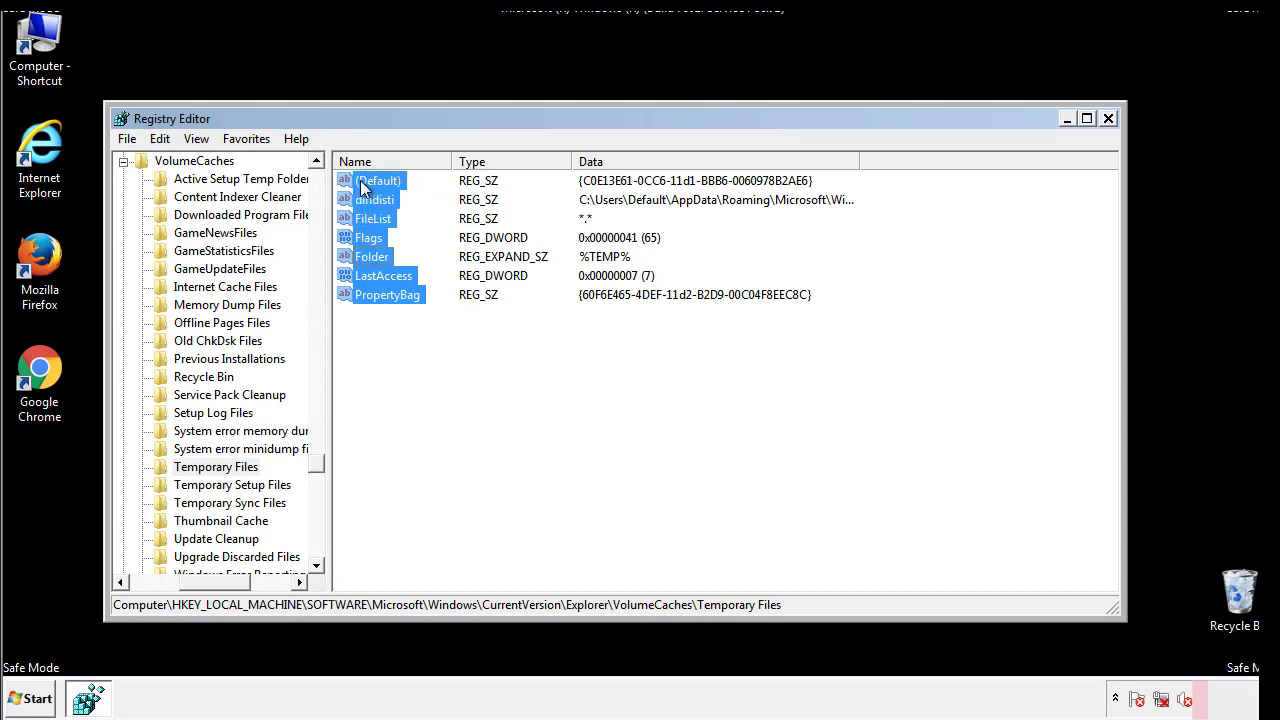
pyautogui.rightClick(361, 182)
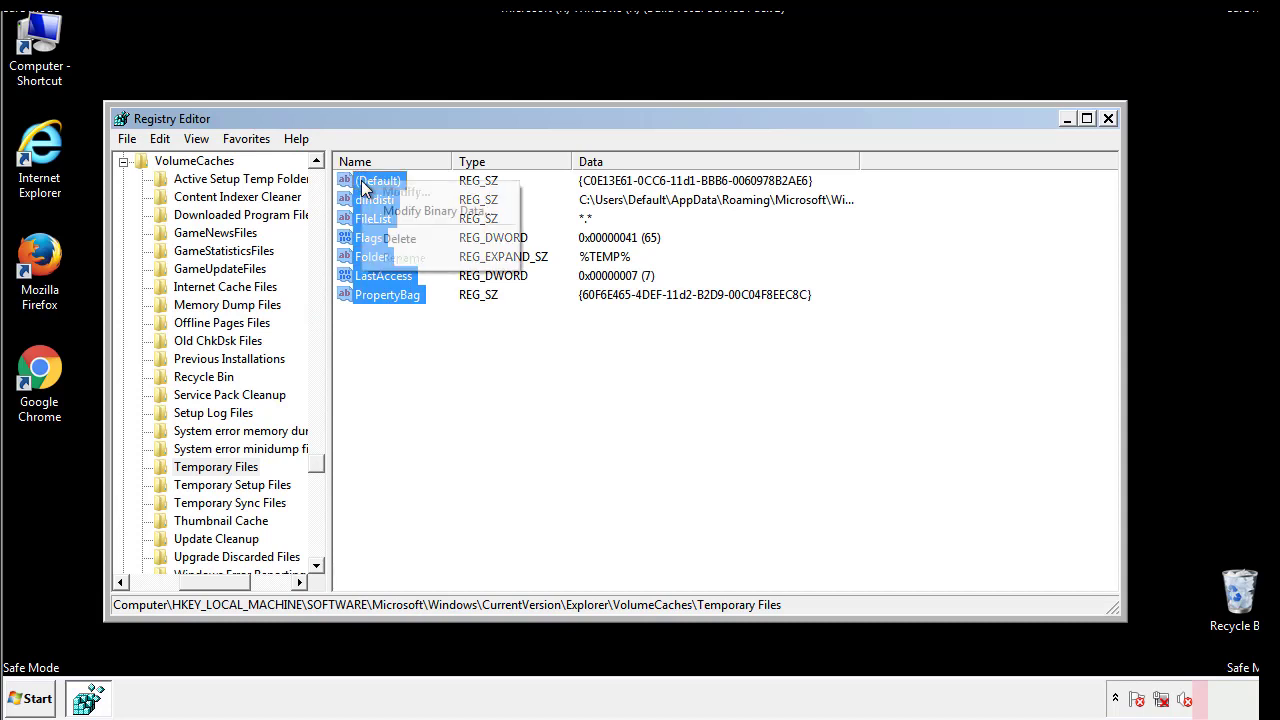
pyautogui.click(392, 238)
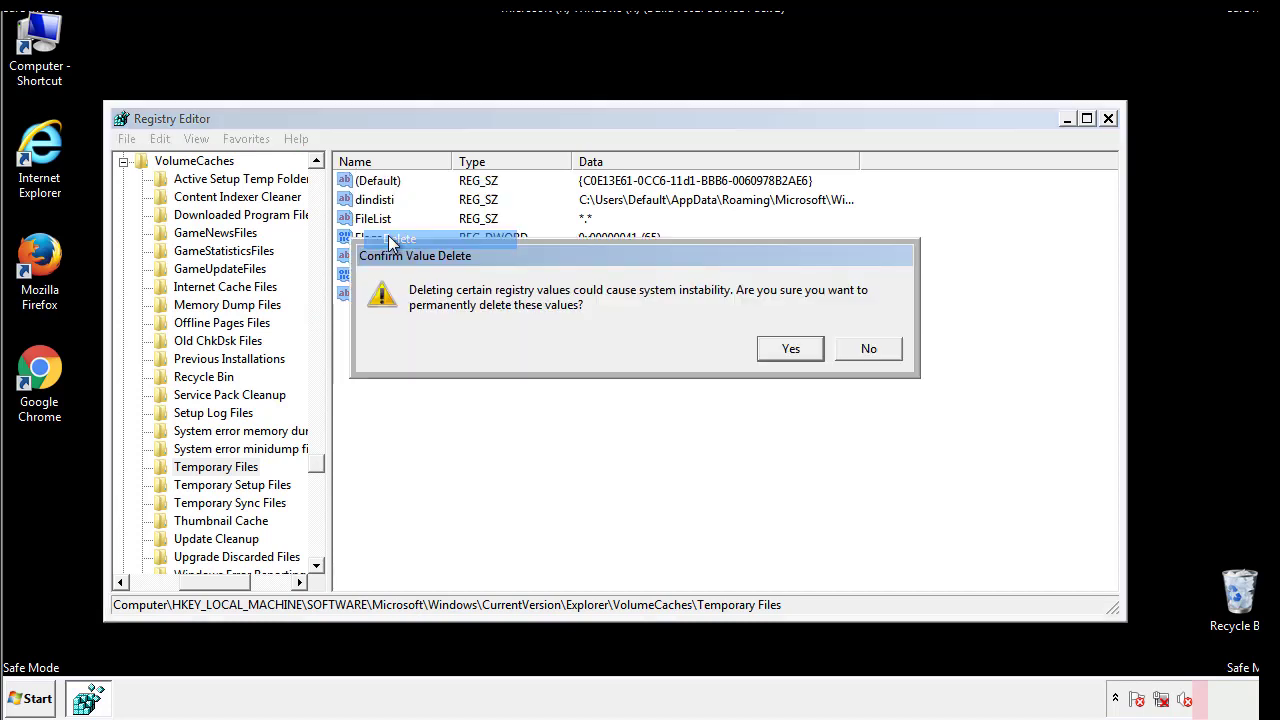
pyautogui.click(812, 348)
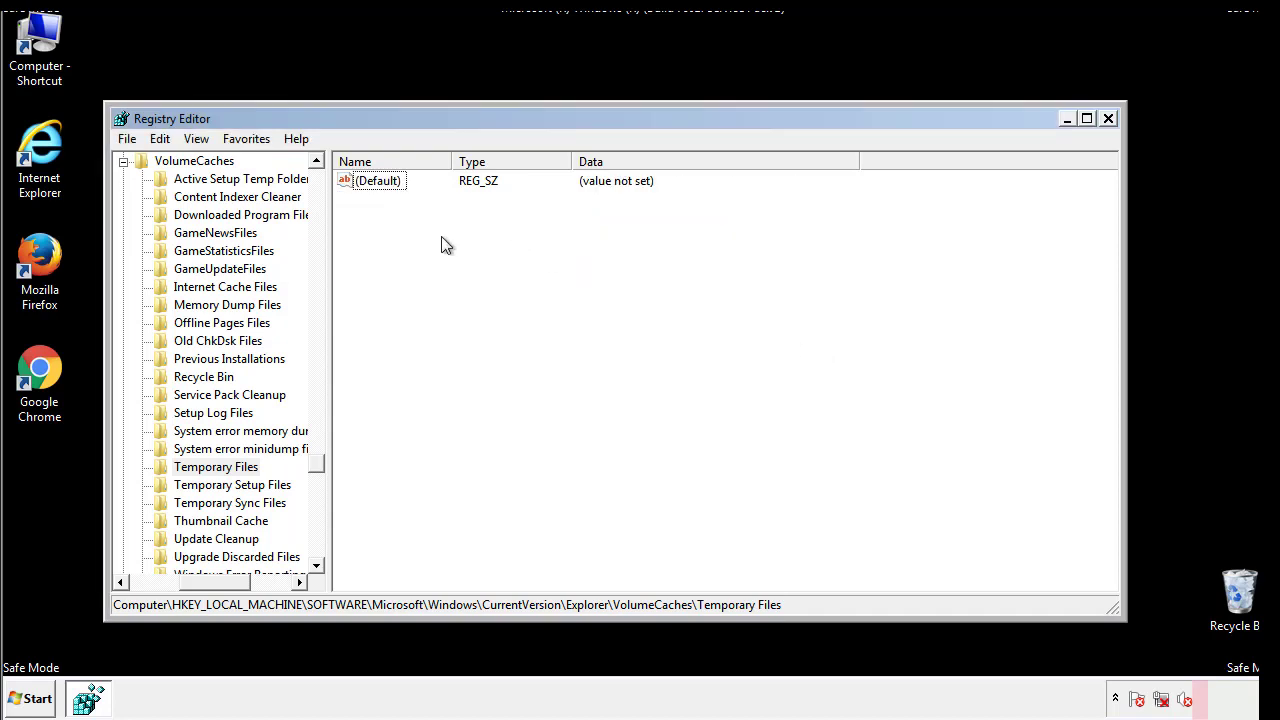
# Step: Close Registry Editor and launch msconfig from the Start menu search
pyautogui.click(1110, 120)
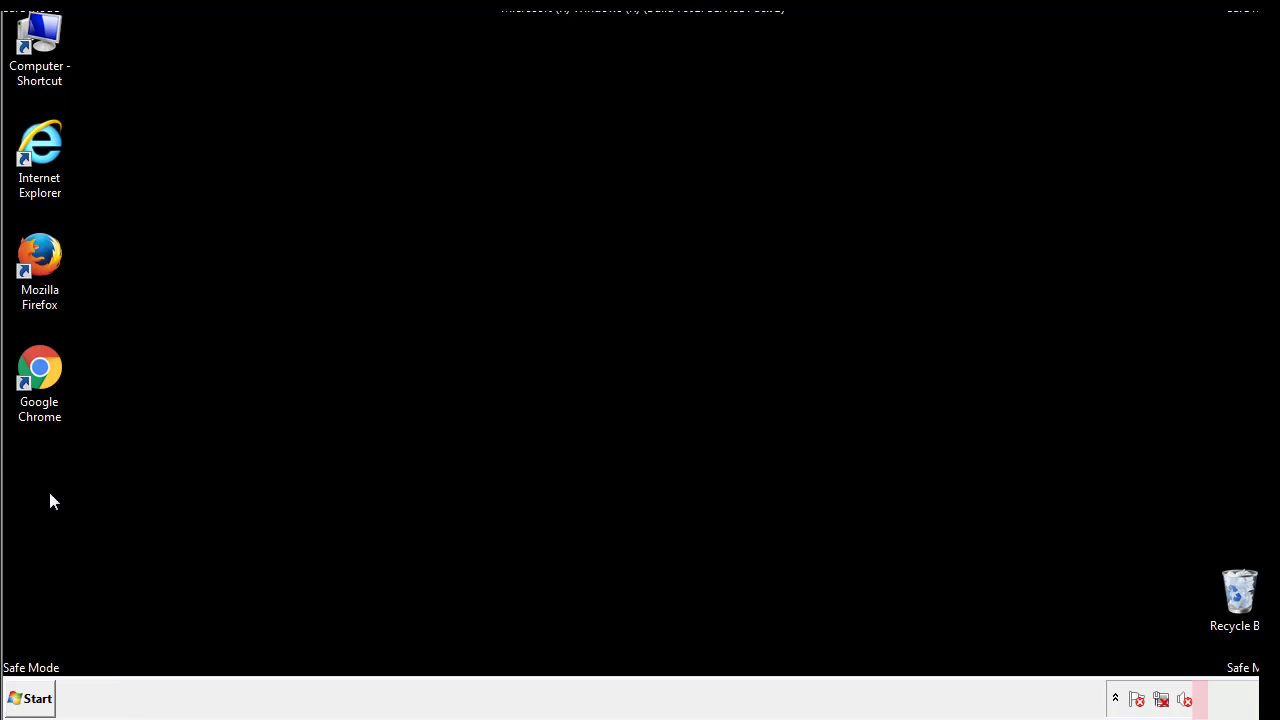
pyautogui.click(28, 700)
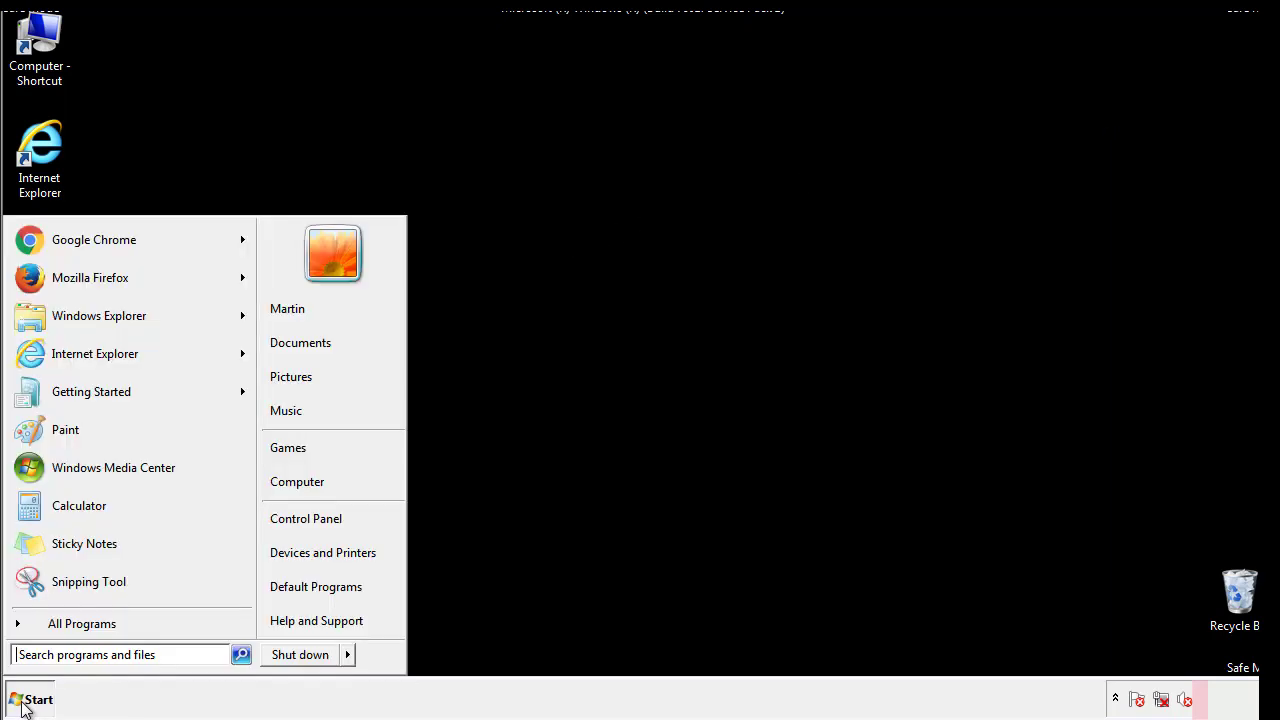
pyautogui.click(69, 654)
pyautogui.write('mscon')
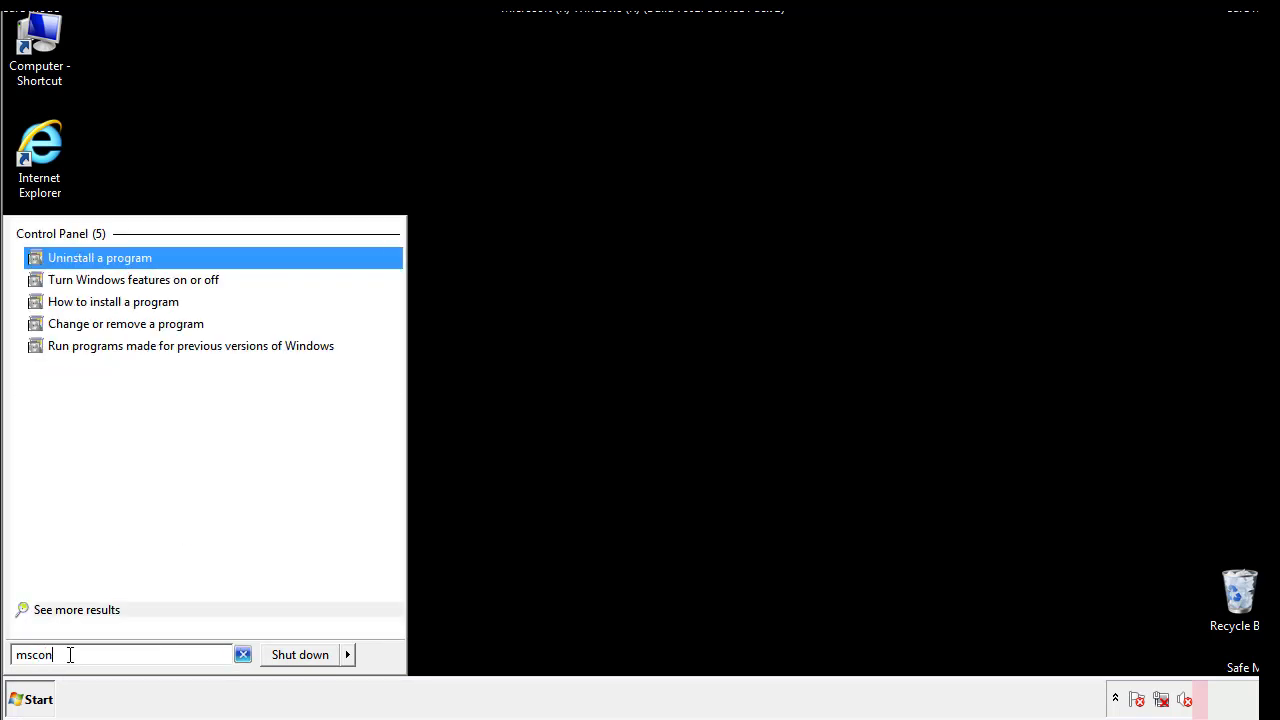
pyautogui.write('fig')
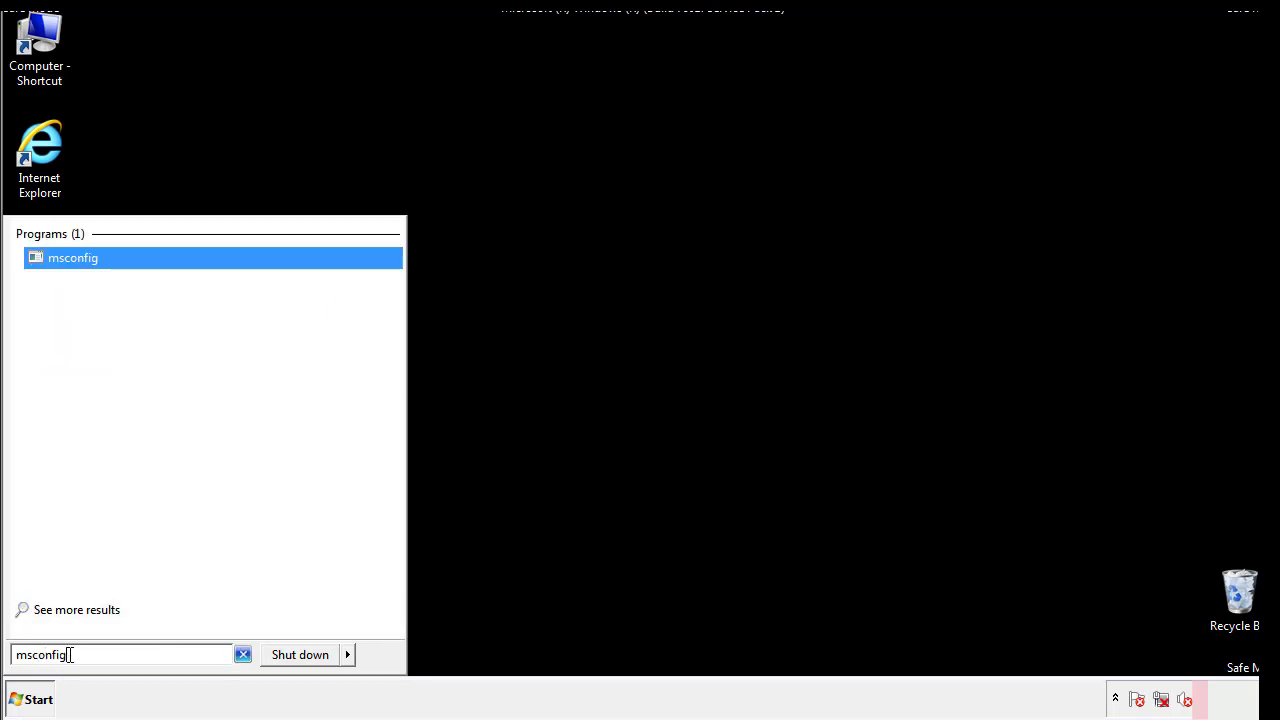
pyautogui.press('Return')
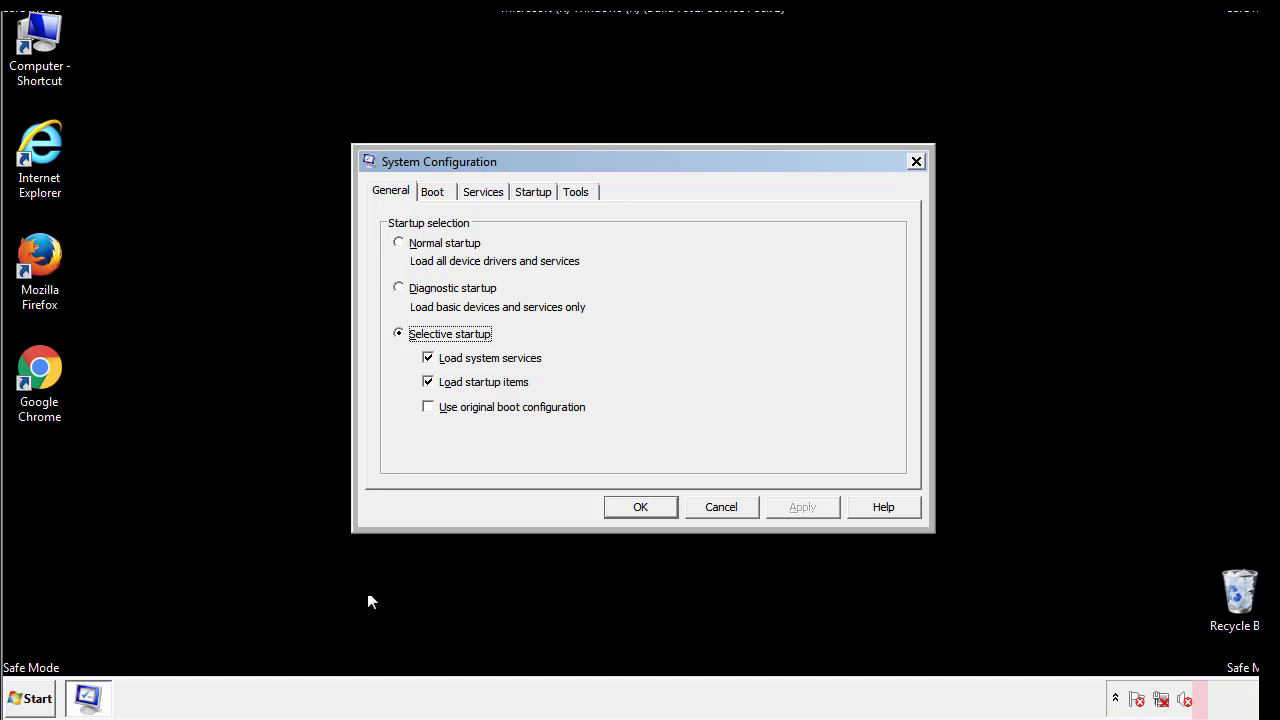
# Step: Clear the Safe boot option on the Boot tab, apply it, and restart Windows
pyautogui.click(437, 192)
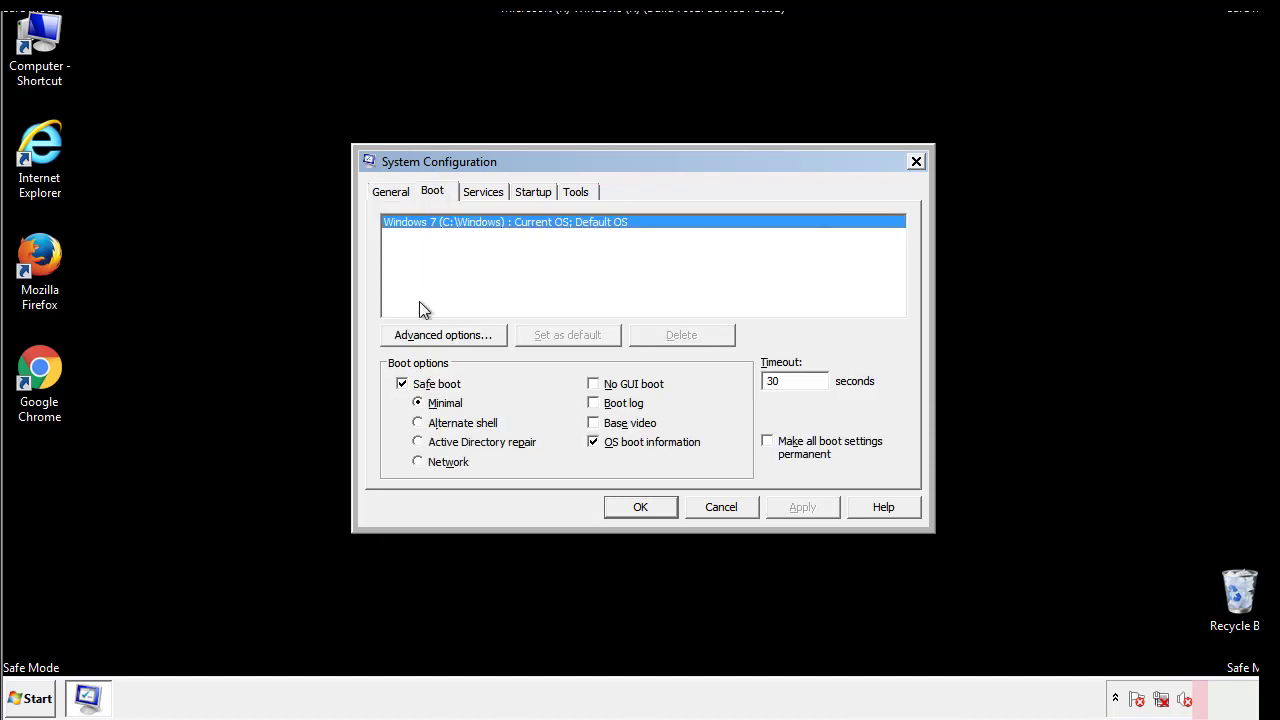
pyautogui.click(405, 385)
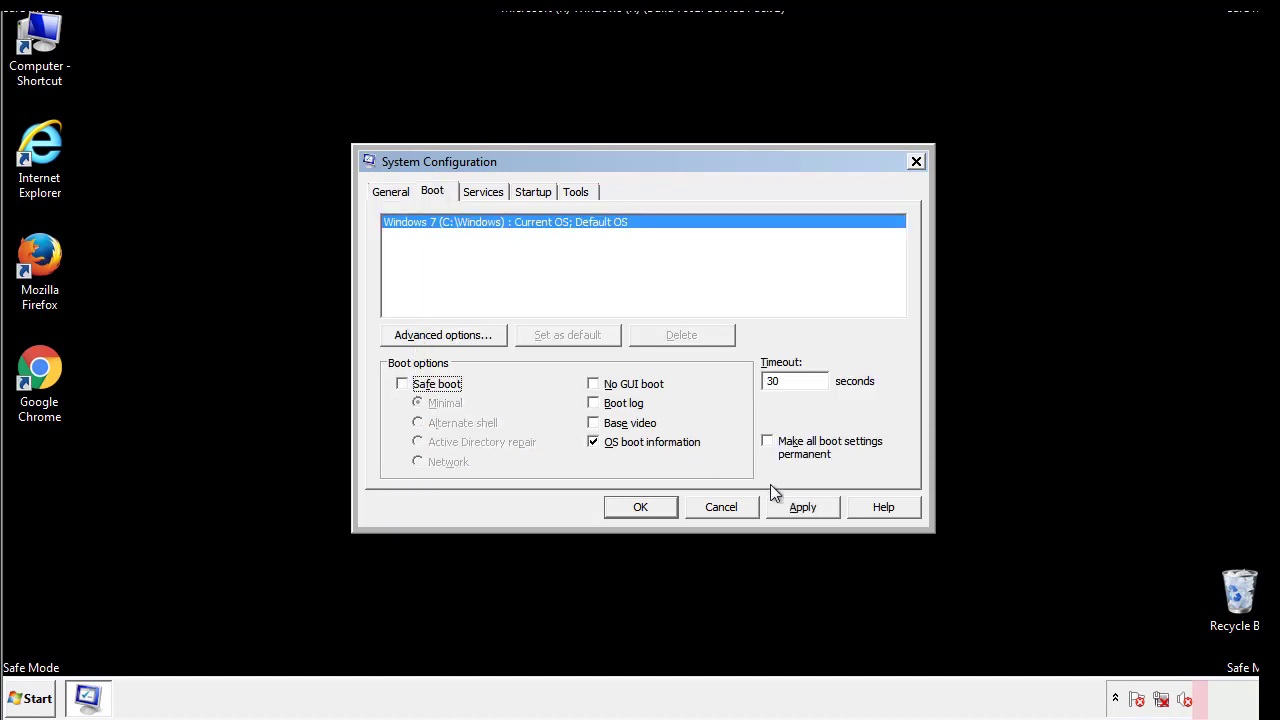
pyautogui.click(805, 506)
pyautogui.click(638, 507)
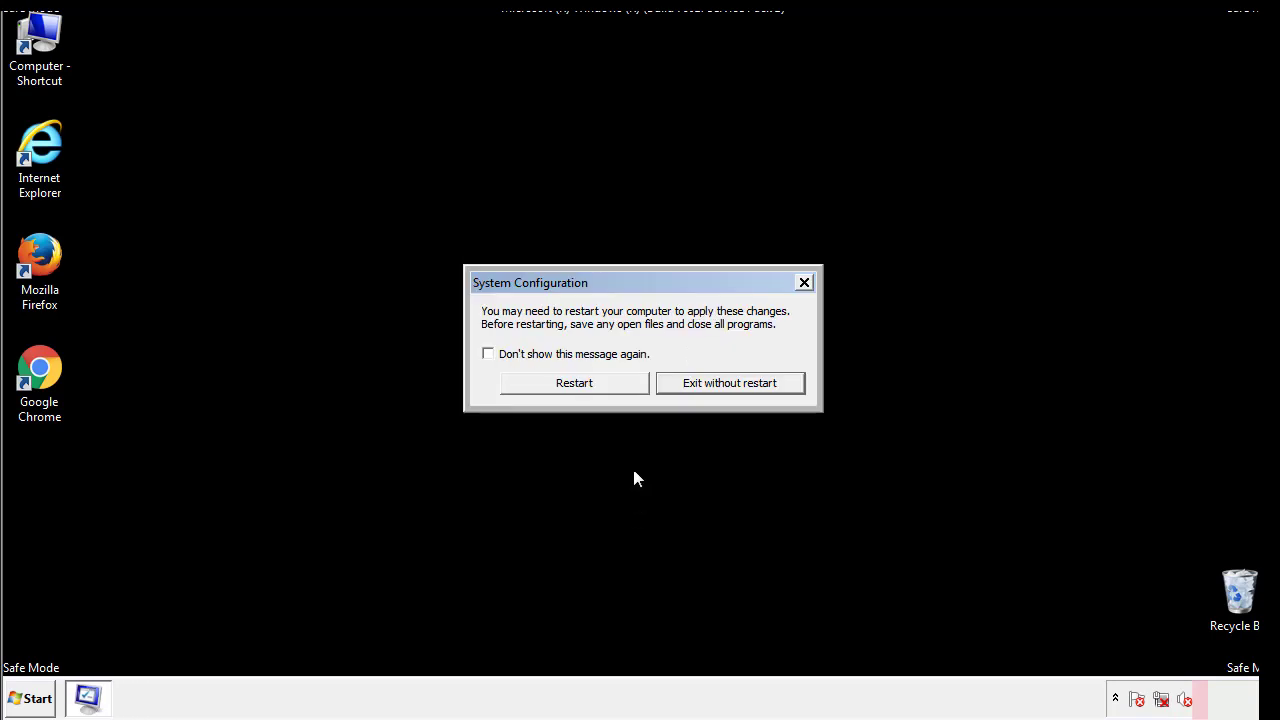
pyautogui.click(592, 390)
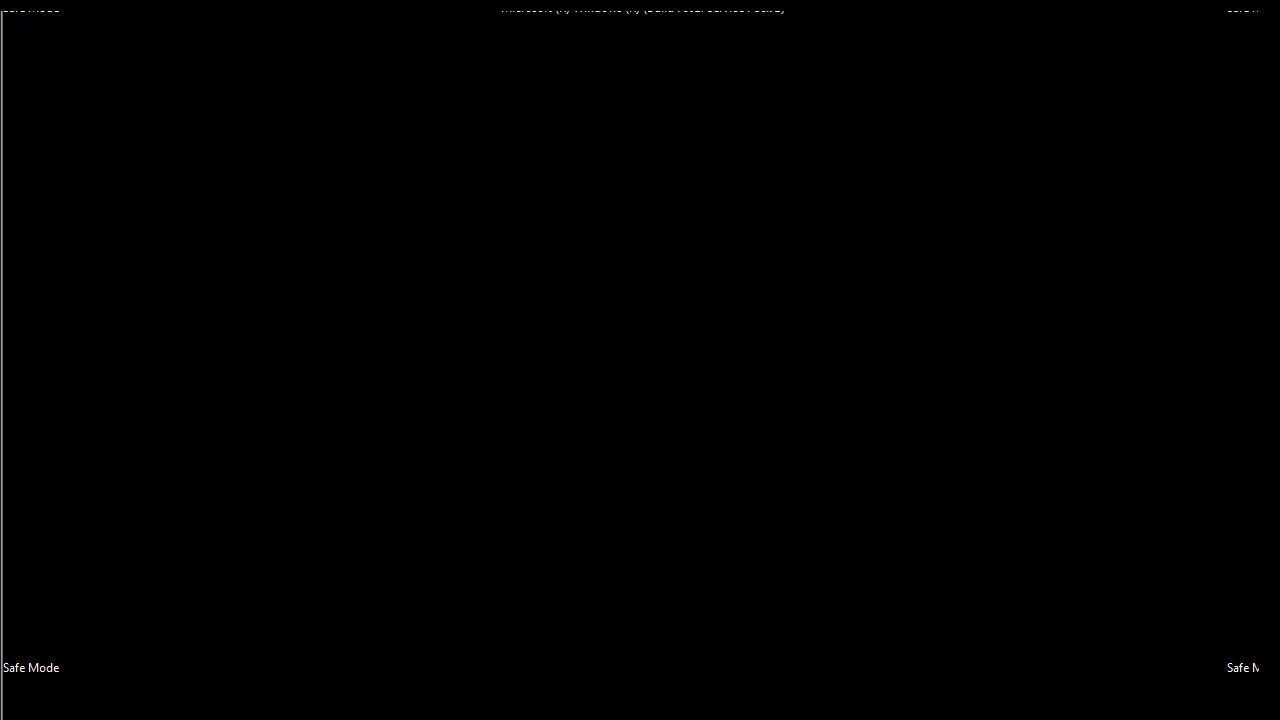